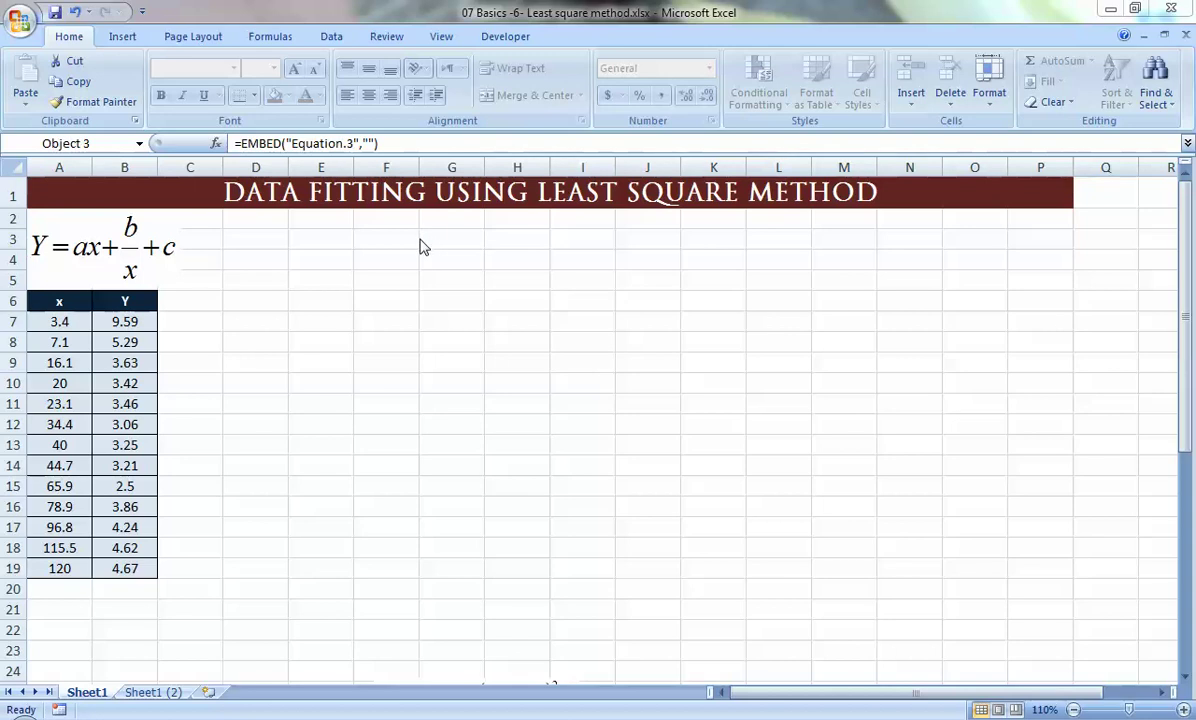
# - Enter the coefficient labels a, b and c in cells I6 to I8
pyautogui.click(596, 299)
pyautogui.write('a')
pyautogui.press('Return')
pyautogui.write('b')
pyautogui.press('Return')
pyautogui.write('c')
pyautogui.press('Tab')
# - Enter a starting value of 1 for each coefficient in cells J6 to J8
pyautogui.press('Up')
pyautogui.press('Up')
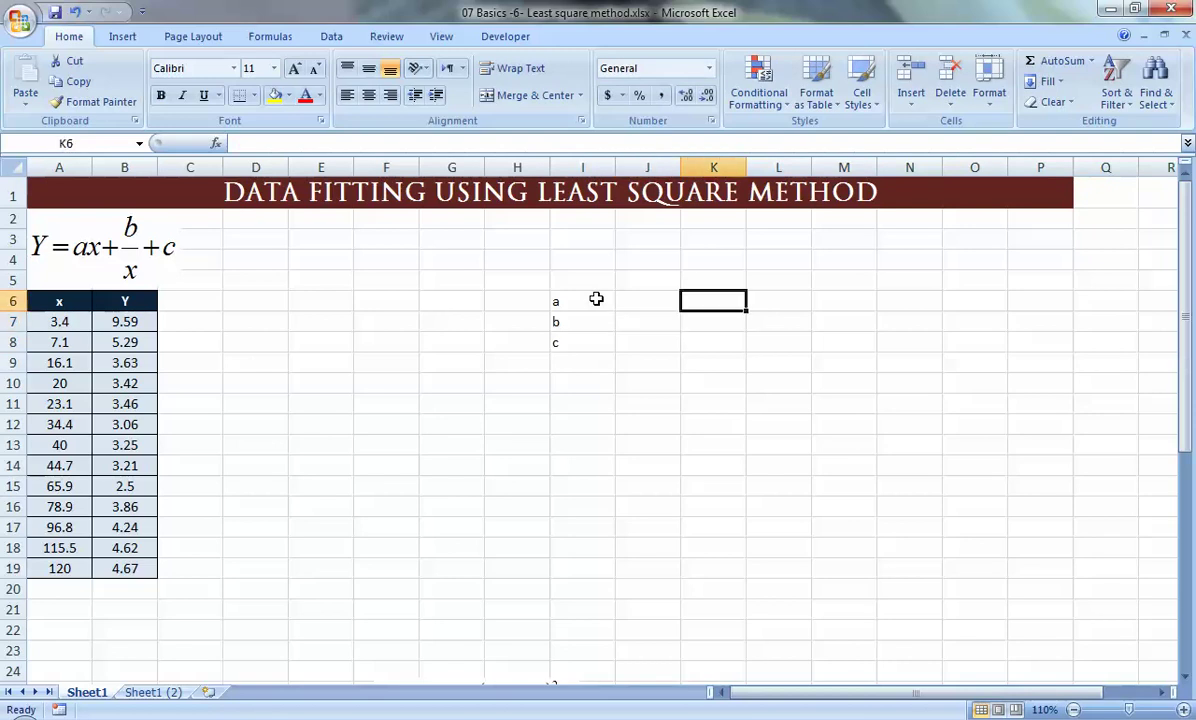
pyautogui.write('1')
pyautogui.press('Return')
pyautogui.write('1')
pyautogui.press('Return')
pyautogui.write('1')
pyautogui.press('Return')
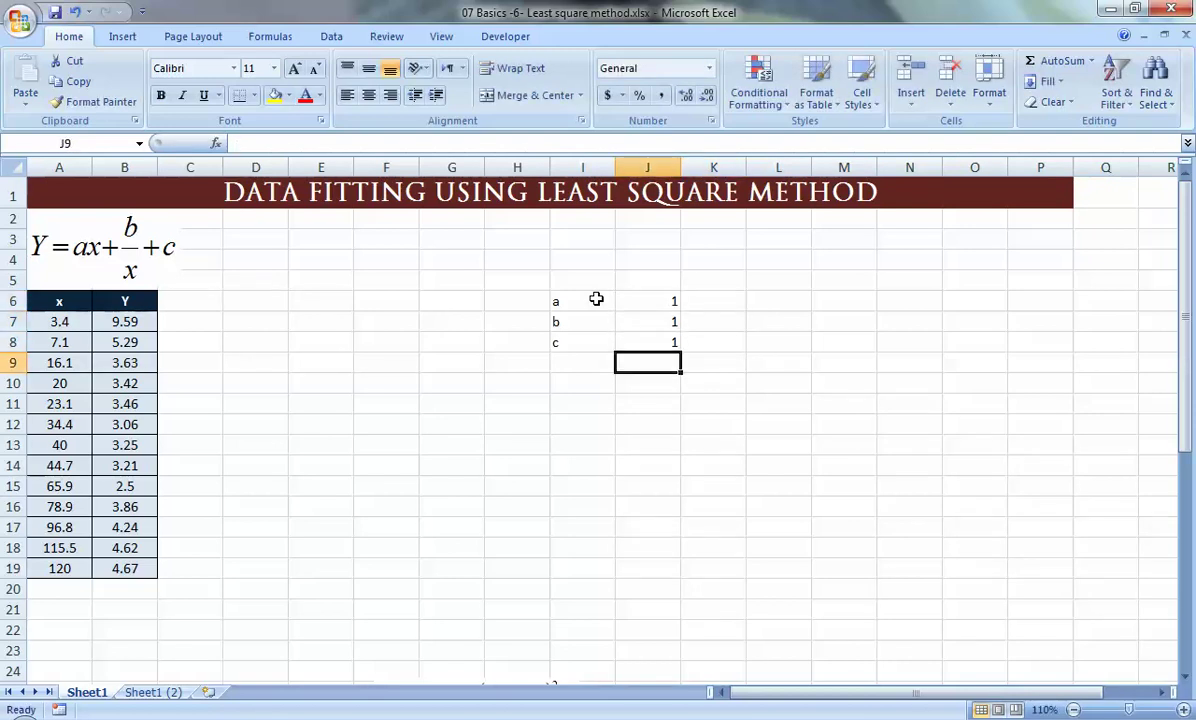
# - Centre the contents of the coefficient table I6:J8 and fill it with a darker blue theme colour
pyautogui.moveTo(564, 300); pyautogui.dragTo(648, 342)
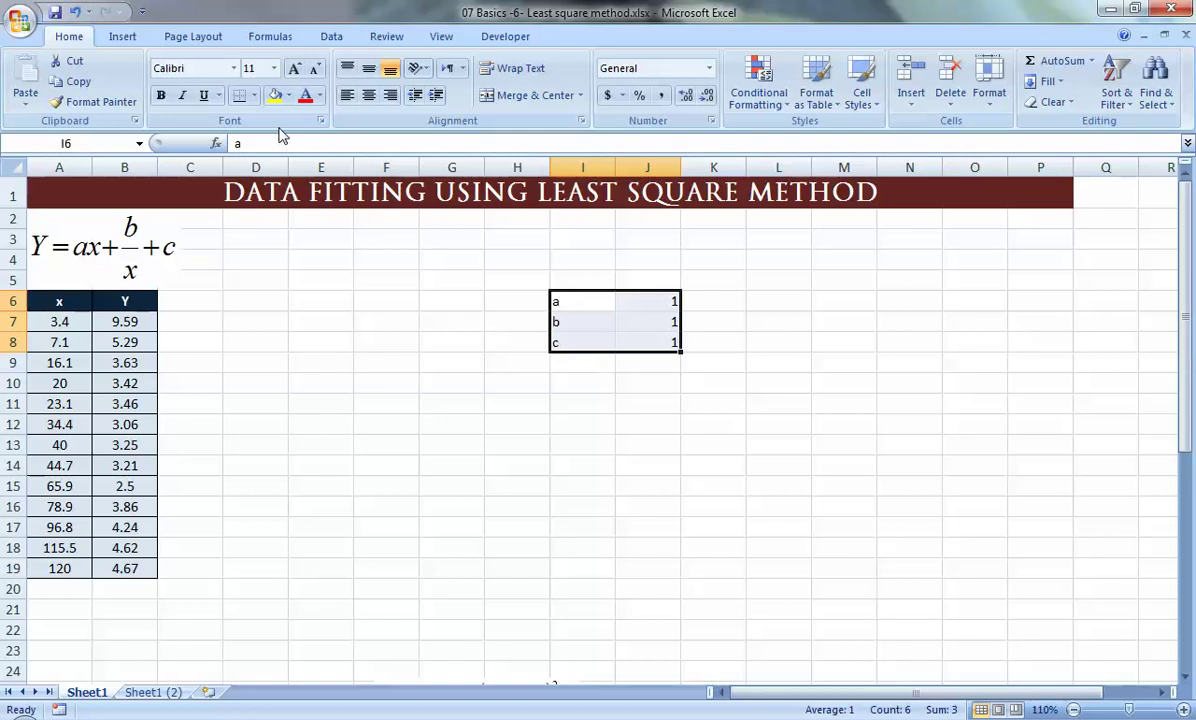
pyautogui.click(369, 95)
pyautogui.click(369, 70)
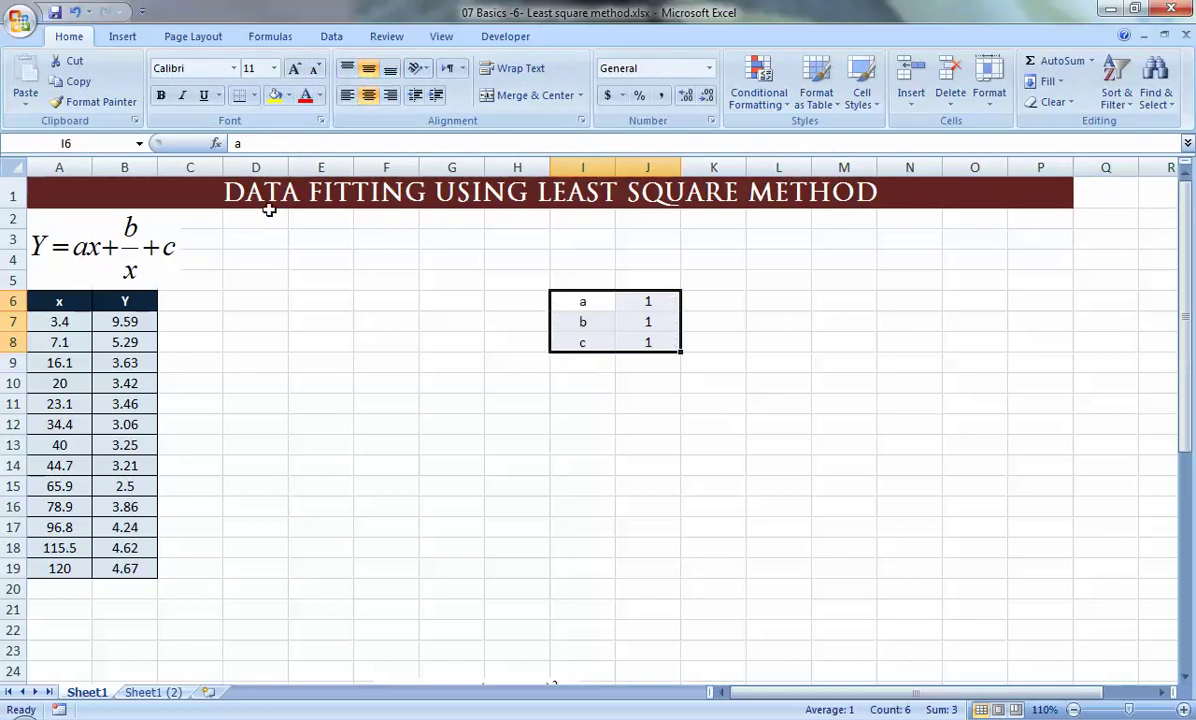
pyautogui.click(289, 95)
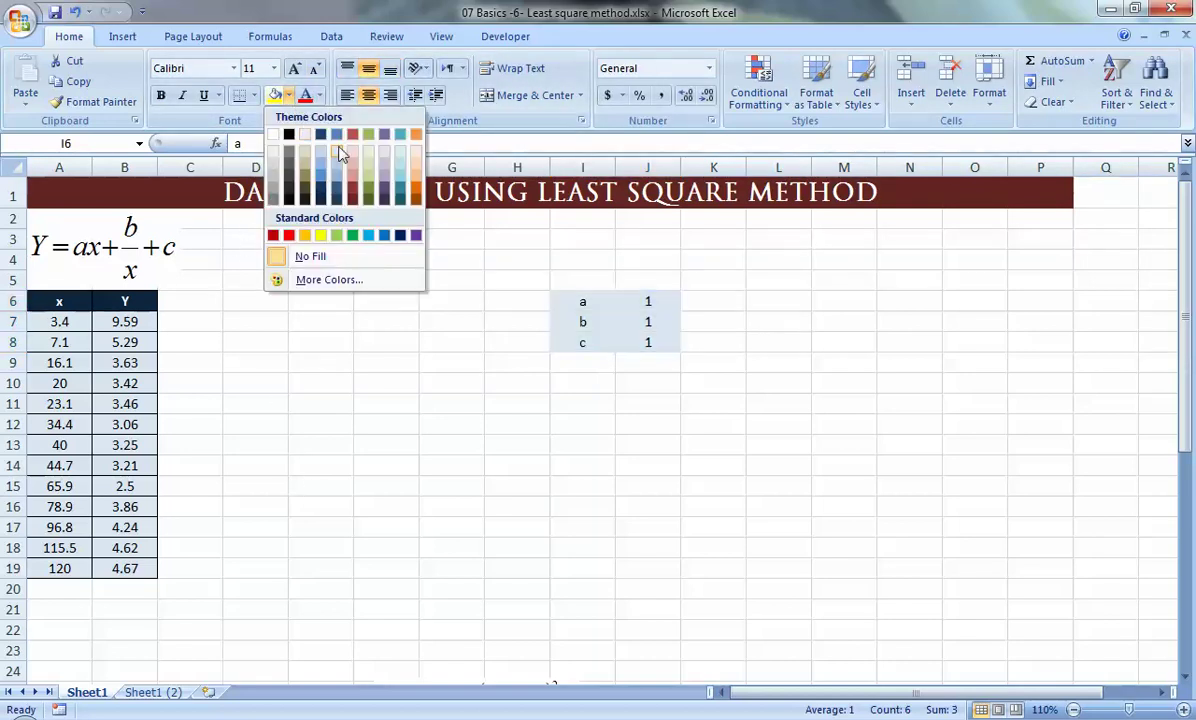
pyautogui.click(337, 190)
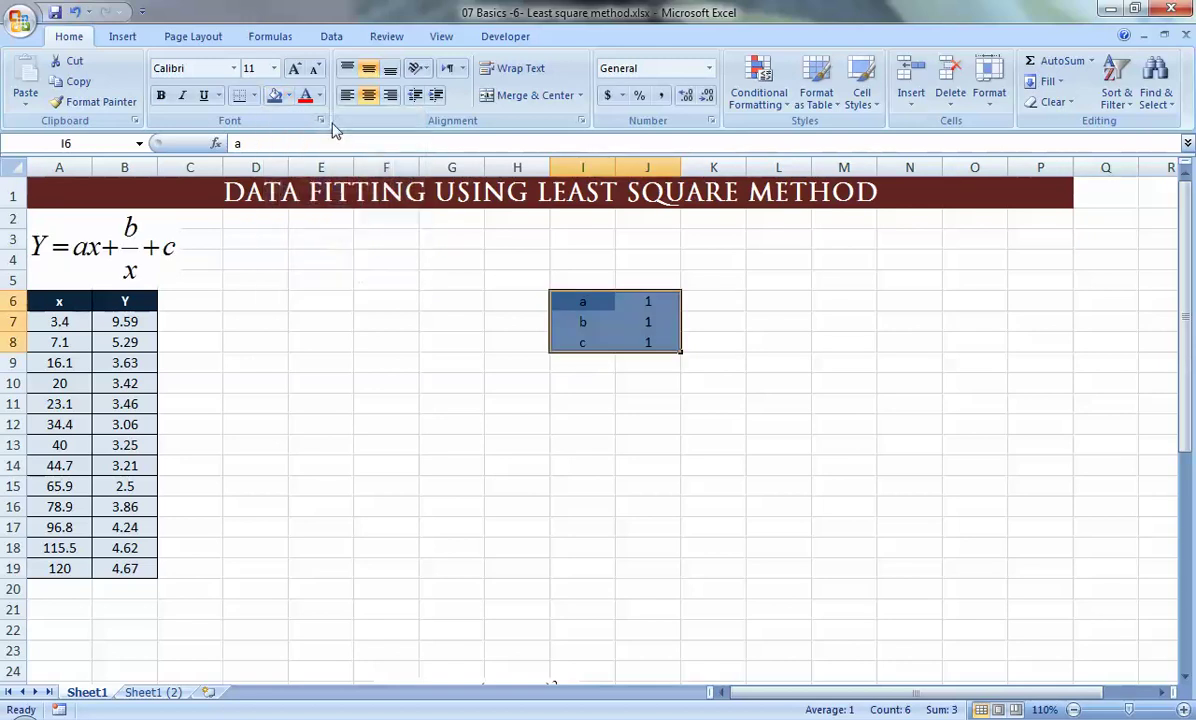
# - Add all borders to the coefficient table I6:J8 and make its text bold
pyautogui.click(254, 96)
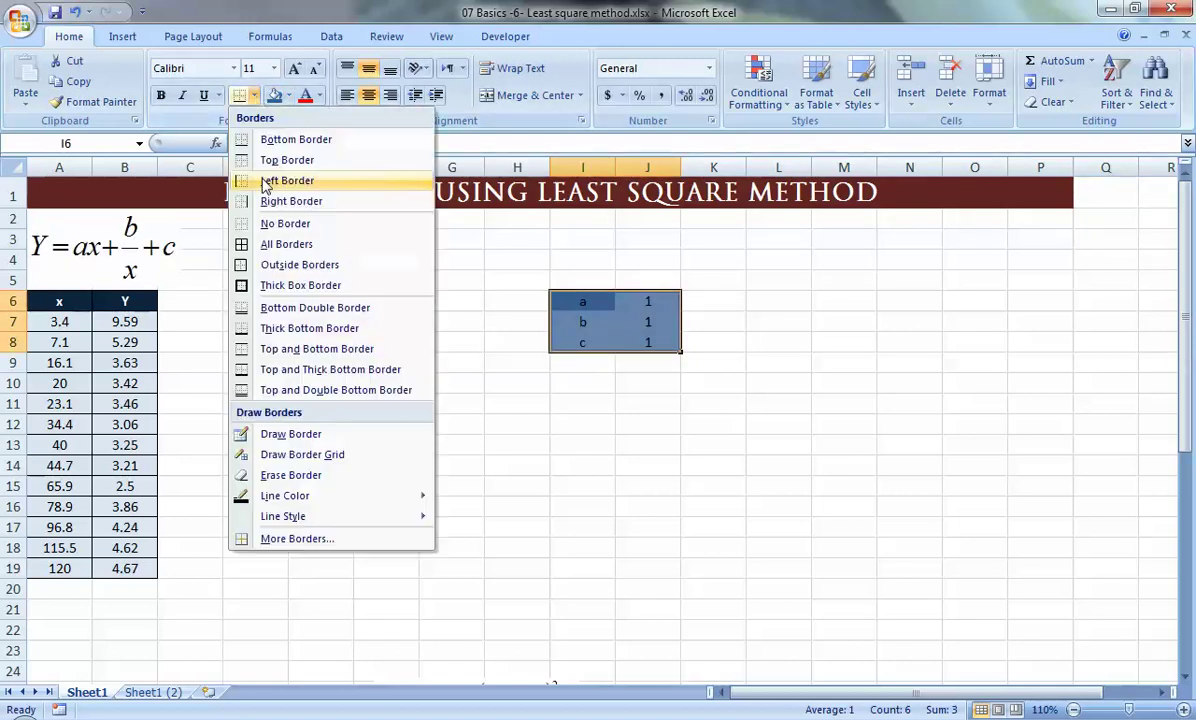
pyautogui.click(263, 236)
pyautogui.click(213, 300)
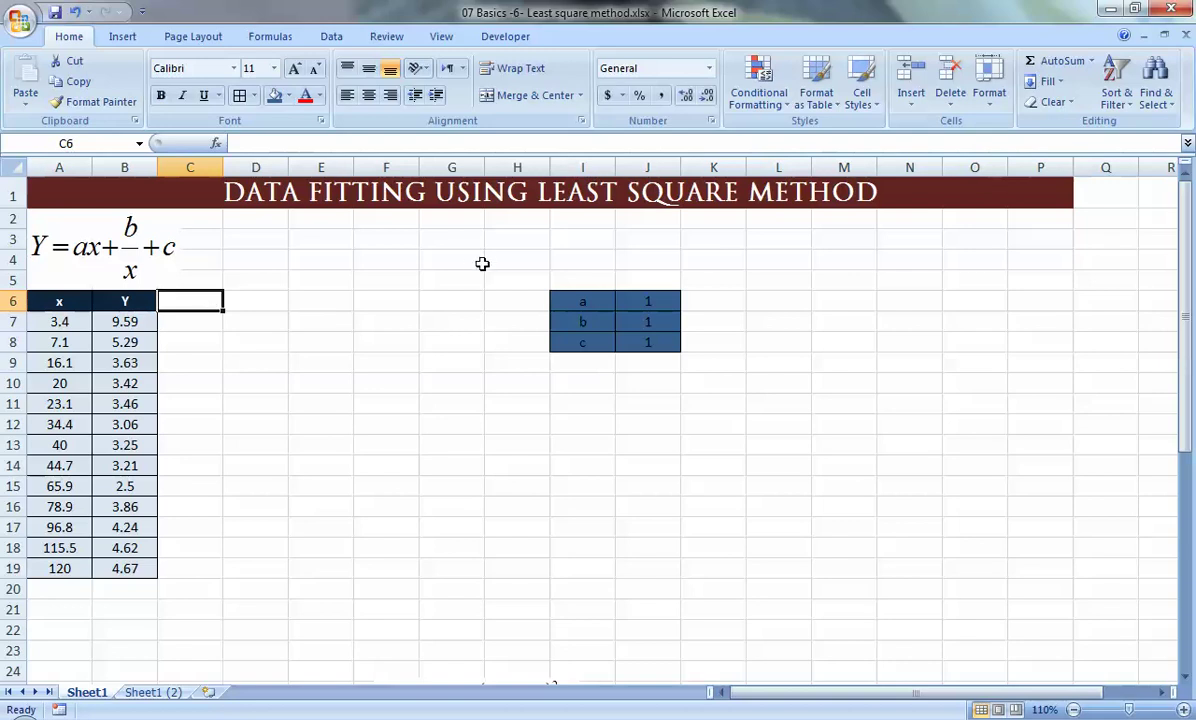
pyautogui.moveTo(577, 305); pyautogui.dragTo(617, 336)
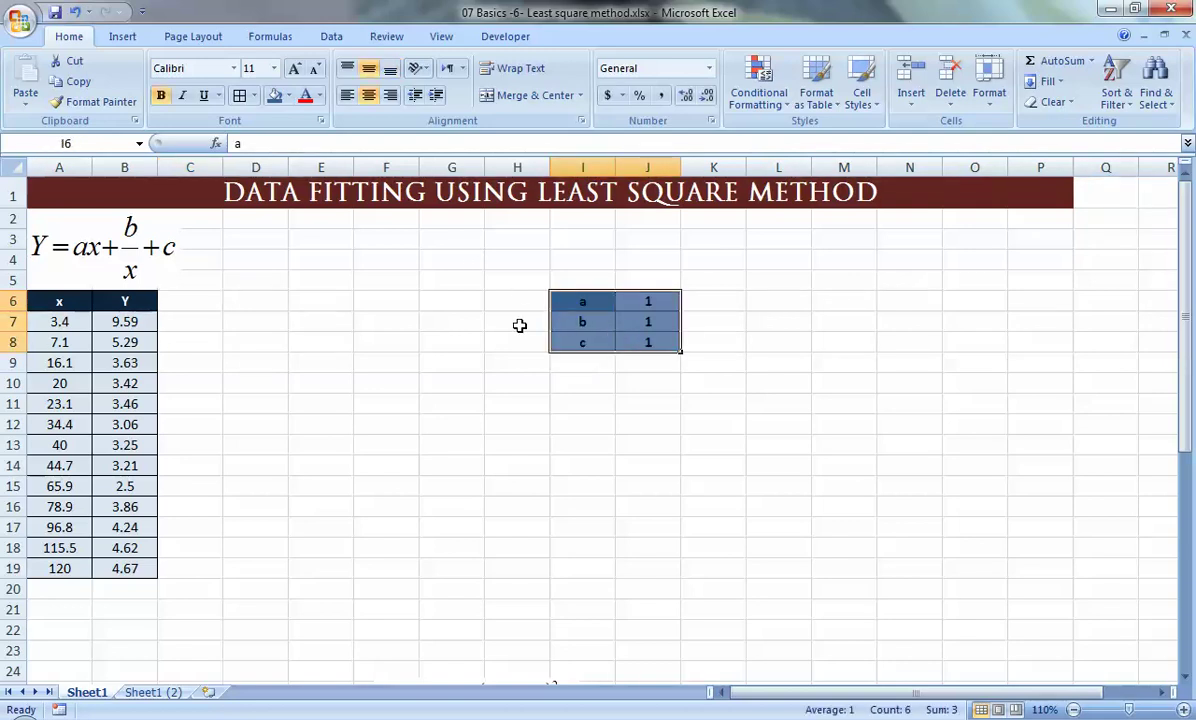
# - Enter the column header Y_Calc in cell C6, beside the Y column
pyautogui.click(207, 300)
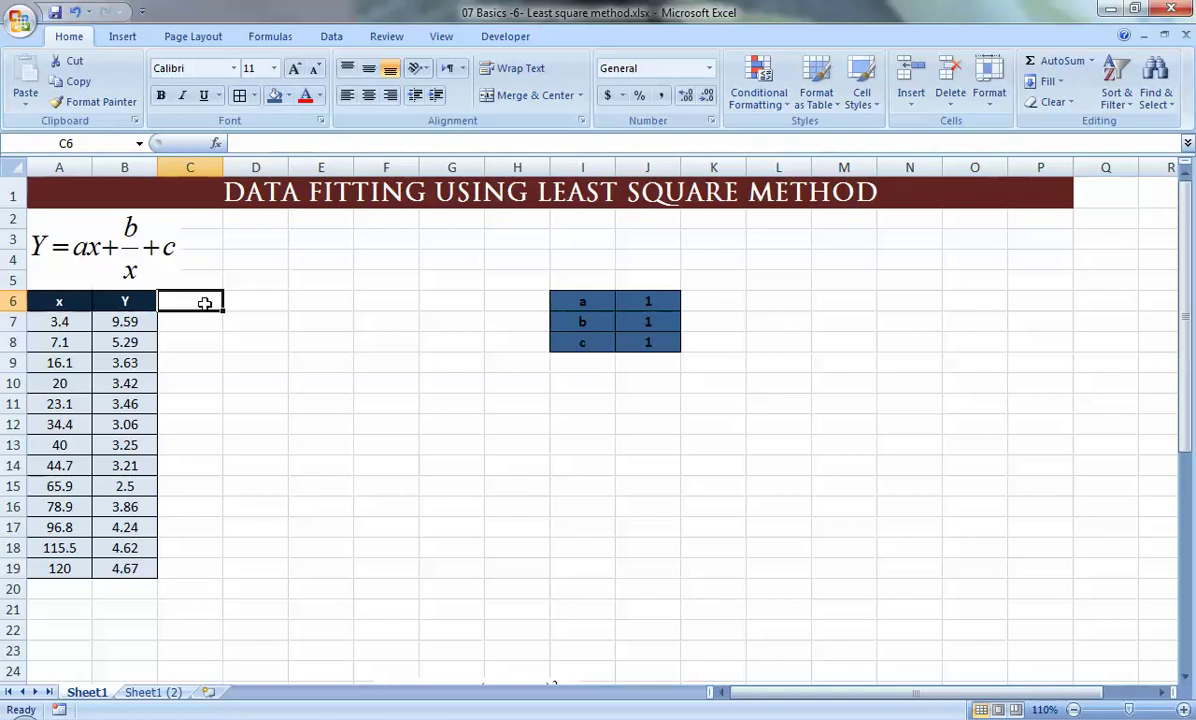
pyautogui.write('Y')
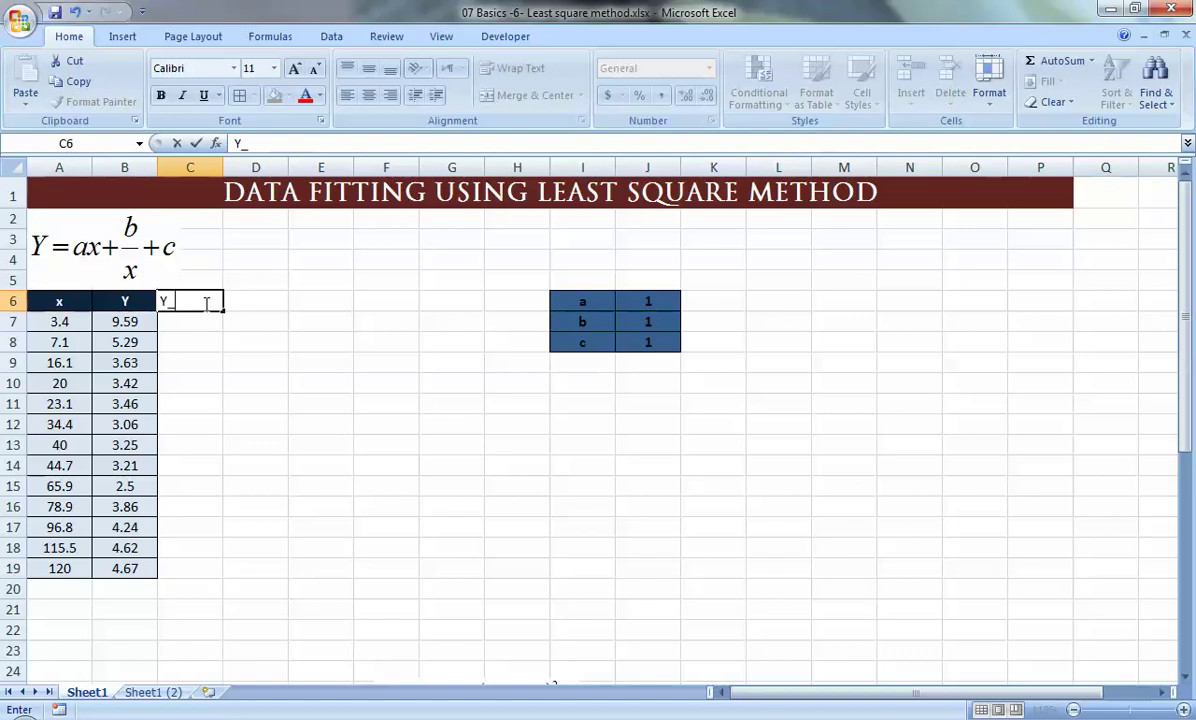
pyautogui.write('_assume')
pyautogui.press('Return')
pyautogui.click(207, 305)
pyautogui.doubleClick(207, 305)
pyautogui.hotkey('shift', 'Home')
pyautogui.hotkey('shift', 'Right')
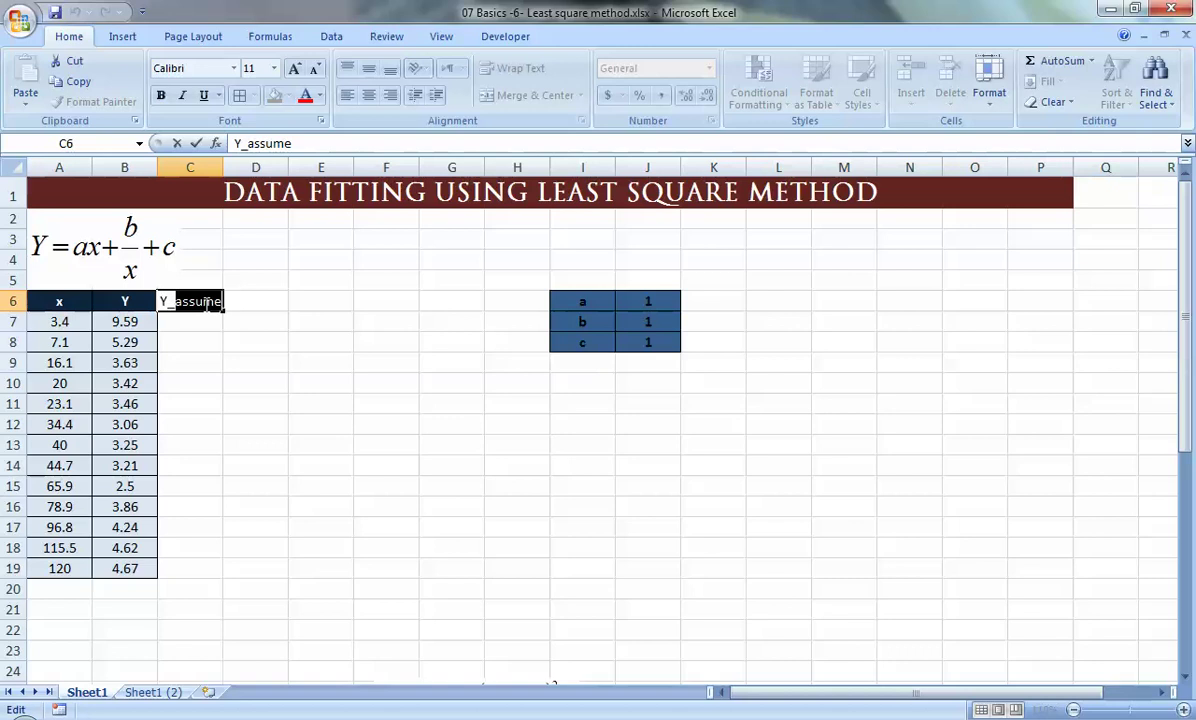
pyautogui.write('_Calc')
pyautogui.press('Return')
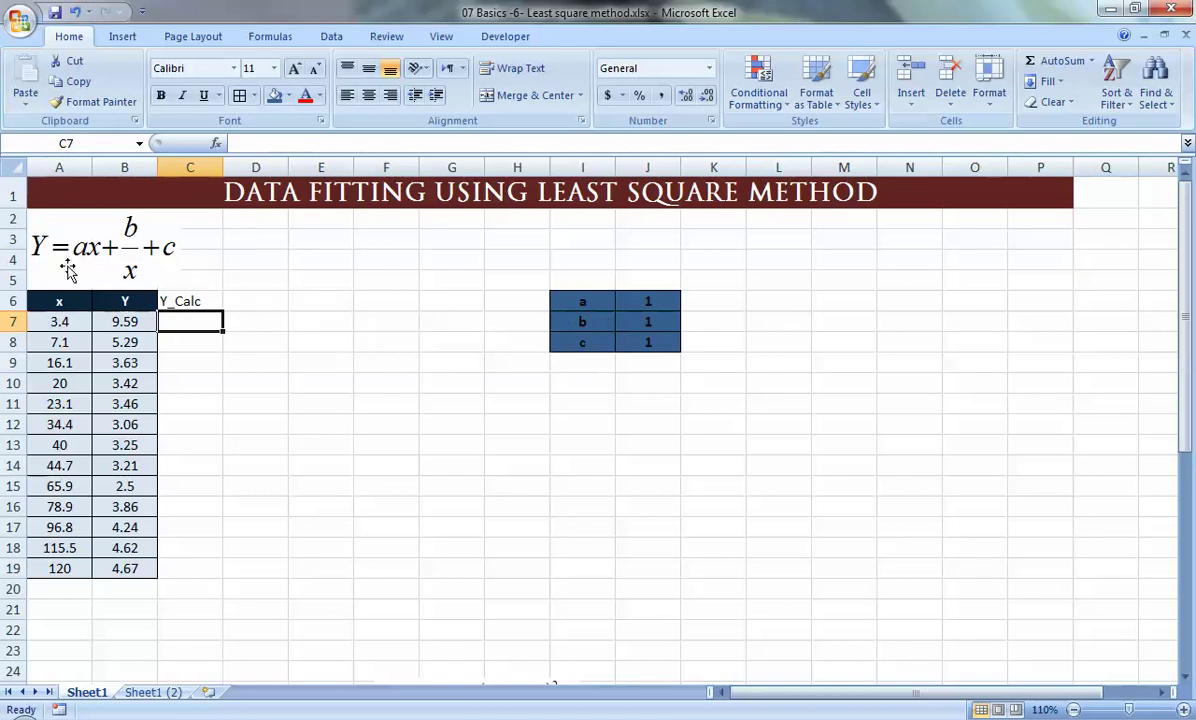
# - Enter the model formula =J6*A7+J7/A7+J8 in cell C7 to calculate Y from x and the coefficients
pyautogui.write('=')
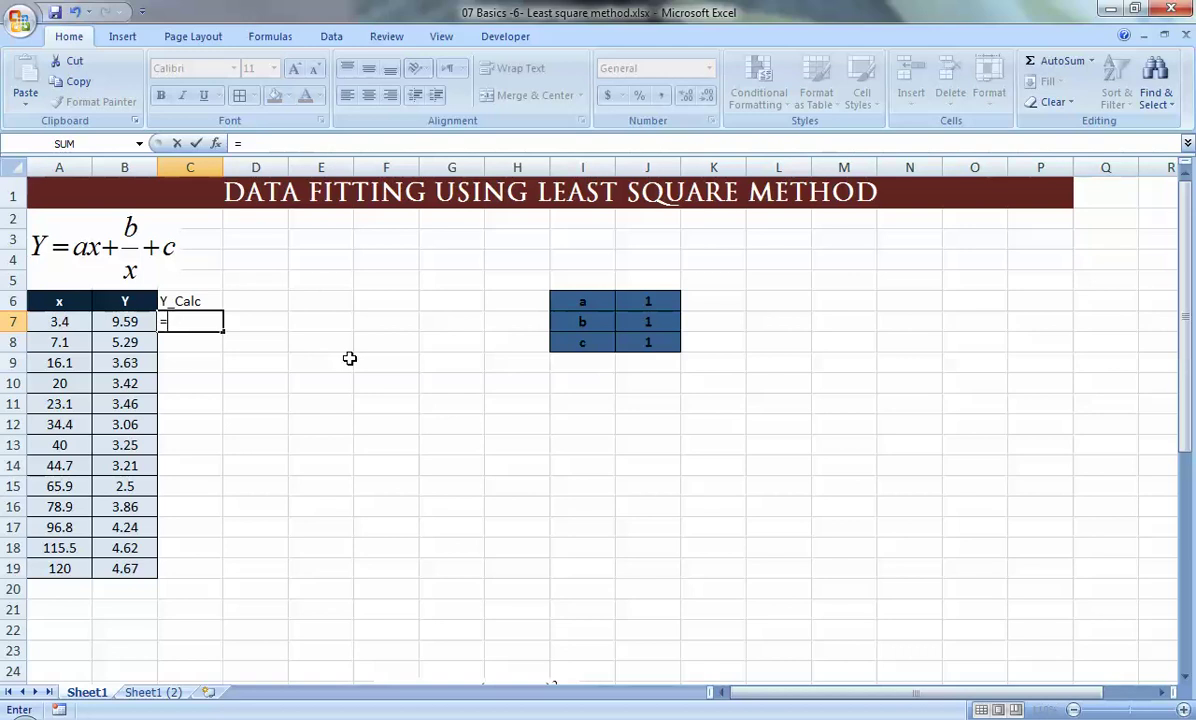
pyautogui.click(640, 302)
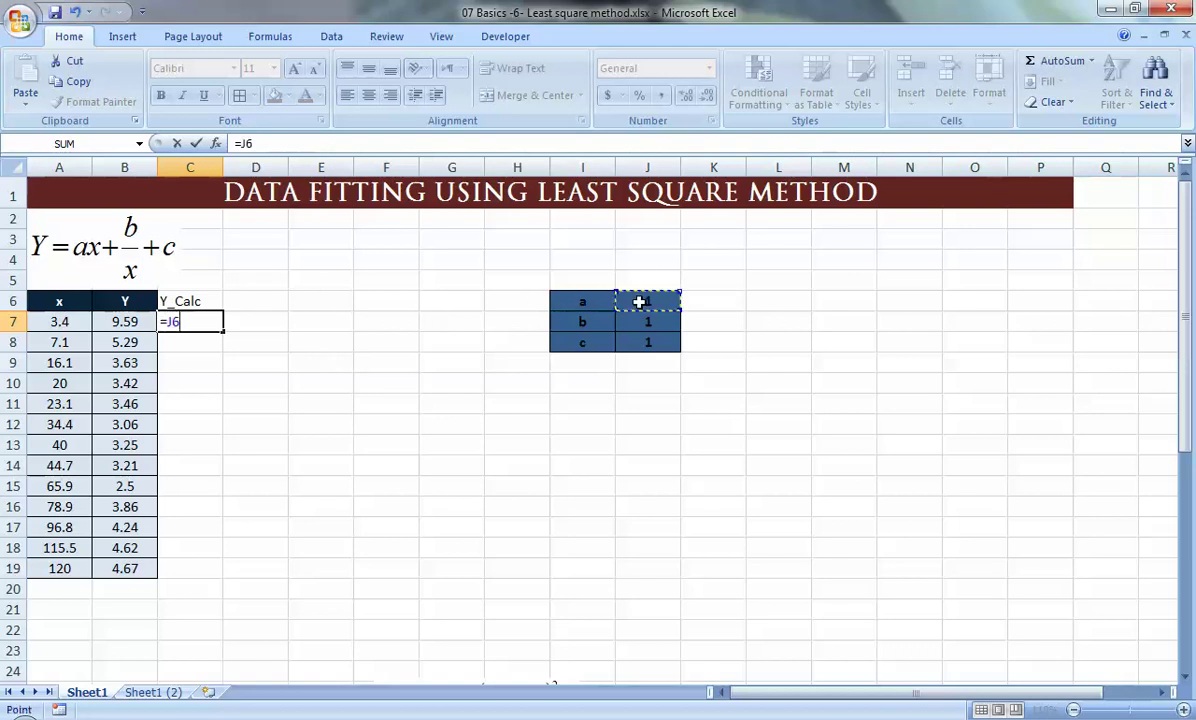
pyautogui.write('*')
pyautogui.press('Left')
pyautogui.press('Left')
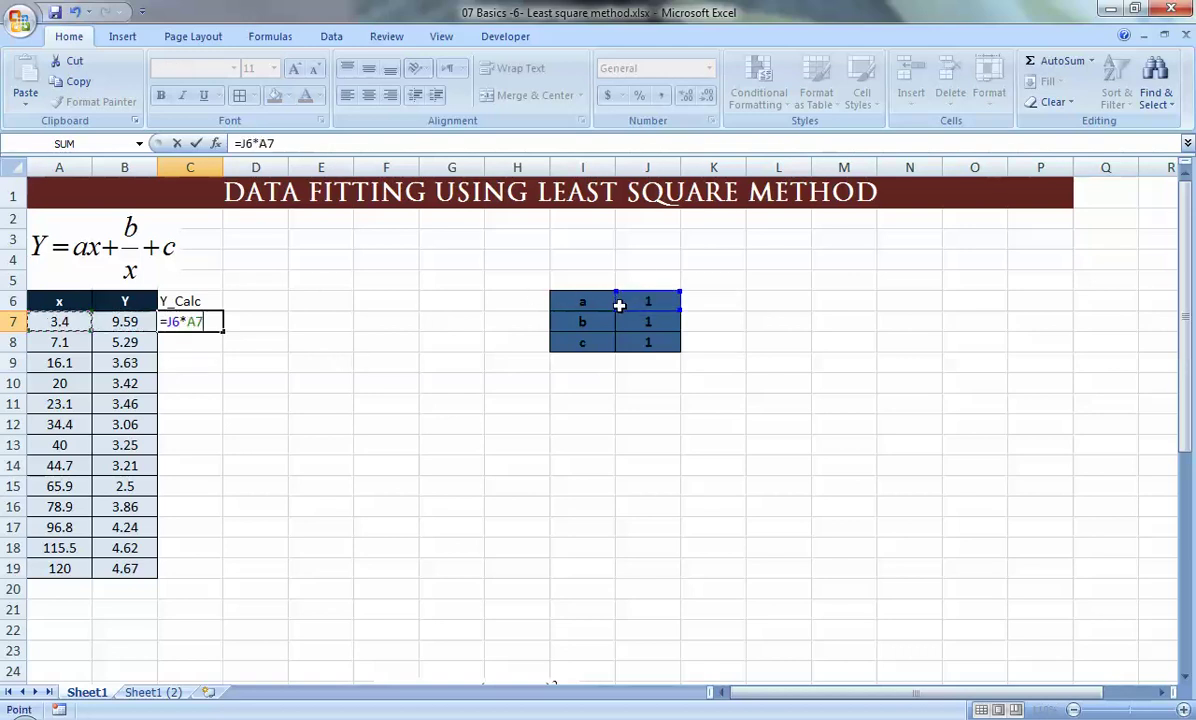
pyautogui.write('+')
pyautogui.click(671, 320)
pyautogui.write('/')
pyautogui.press('Left')
pyautogui.press('Left')
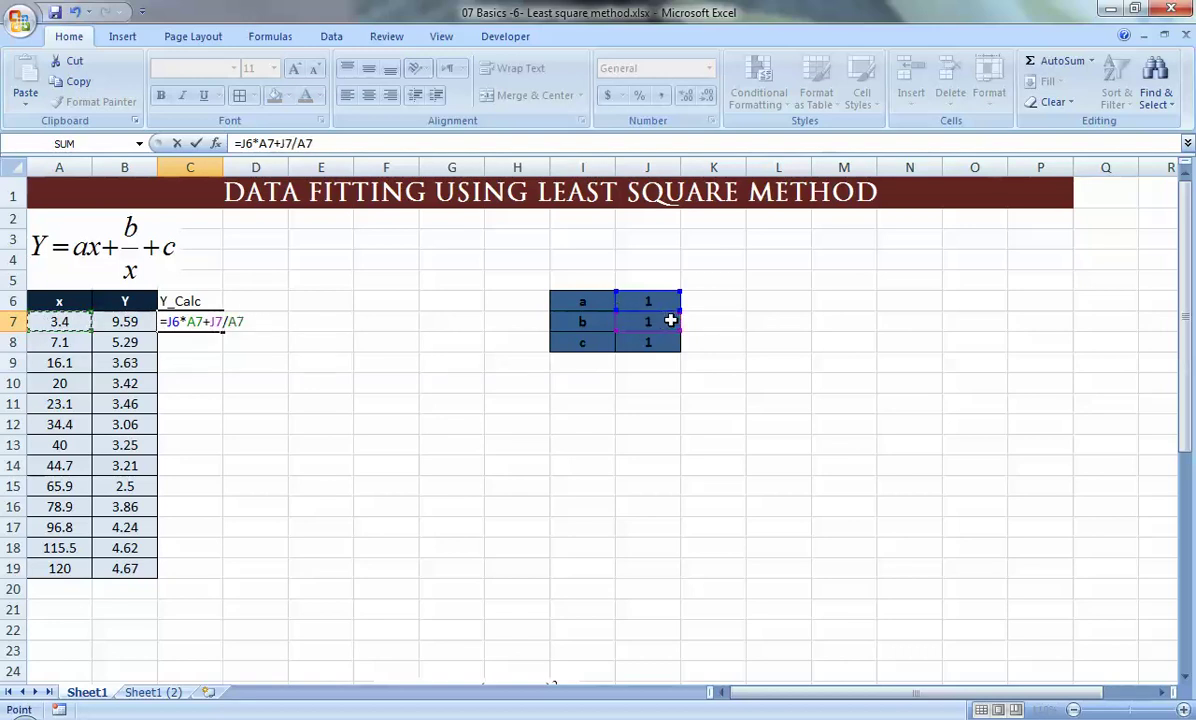
pyautogui.write('+')
pyautogui.click(657, 345)
pyautogui.press('Return')
# - Fill the relative-reference formula from C7 down to C19 and inspect the copied cell references in C15
pyautogui.press('Up')
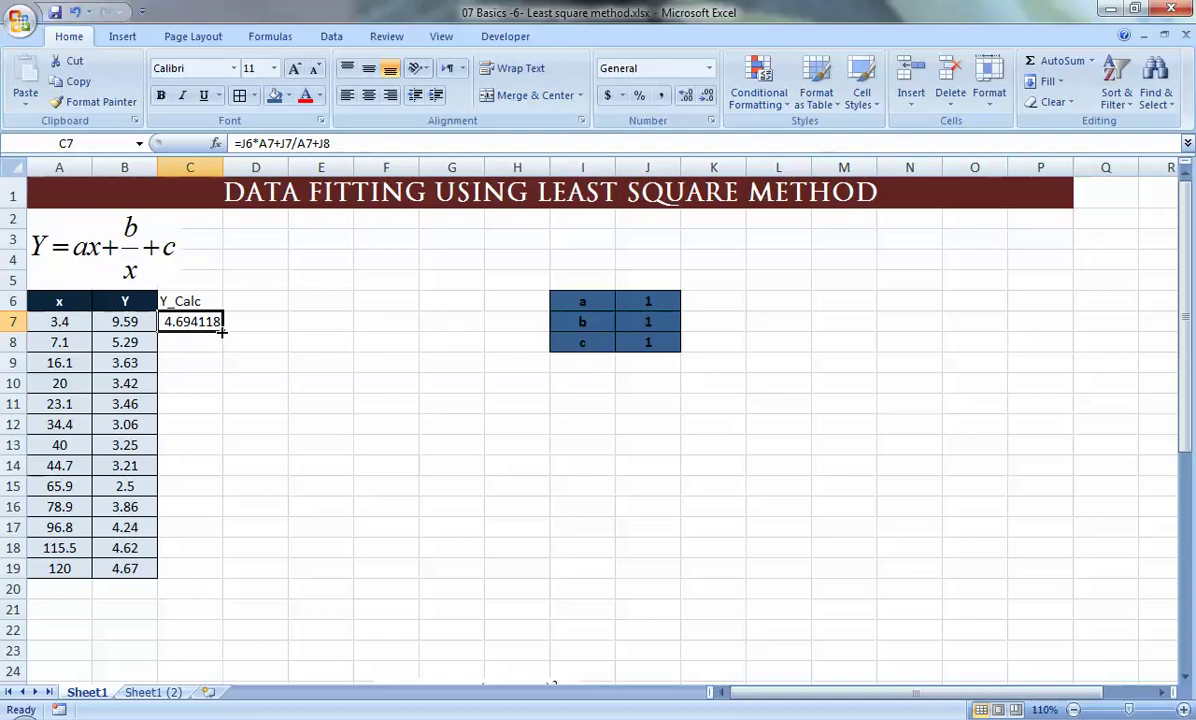
pyautogui.moveTo(222, 333); pyautogui.dragTo(203, 580)
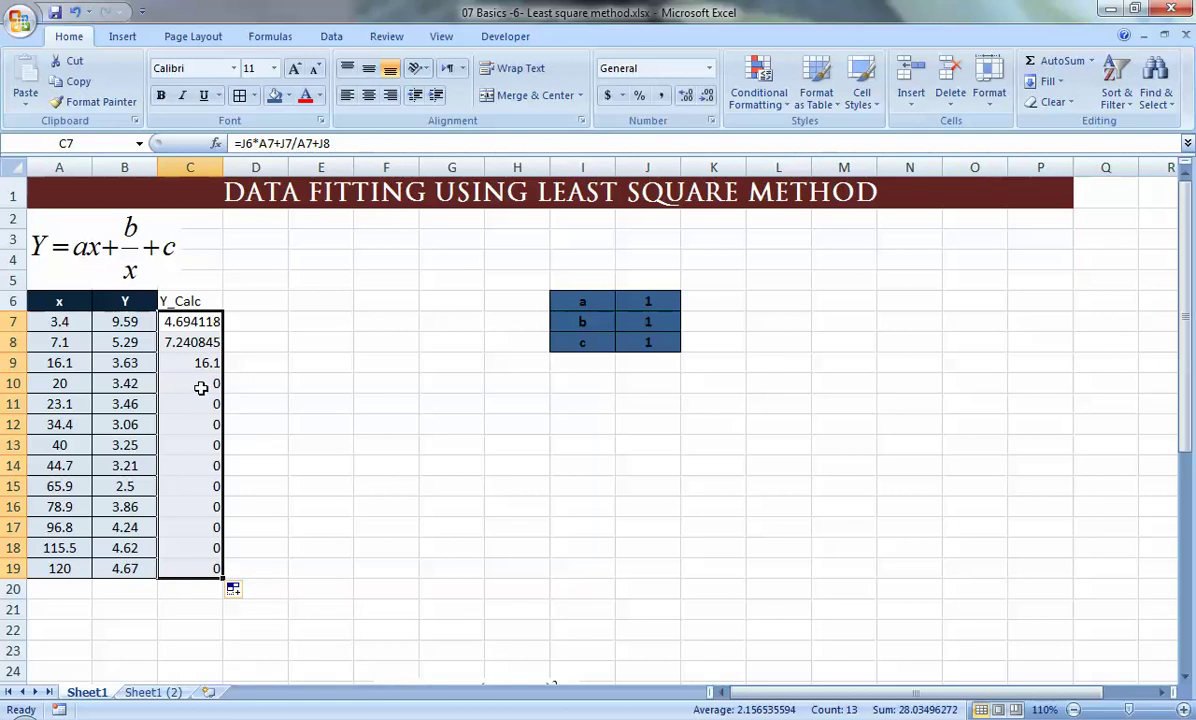
pyautogui.doubleClick(207, 486)
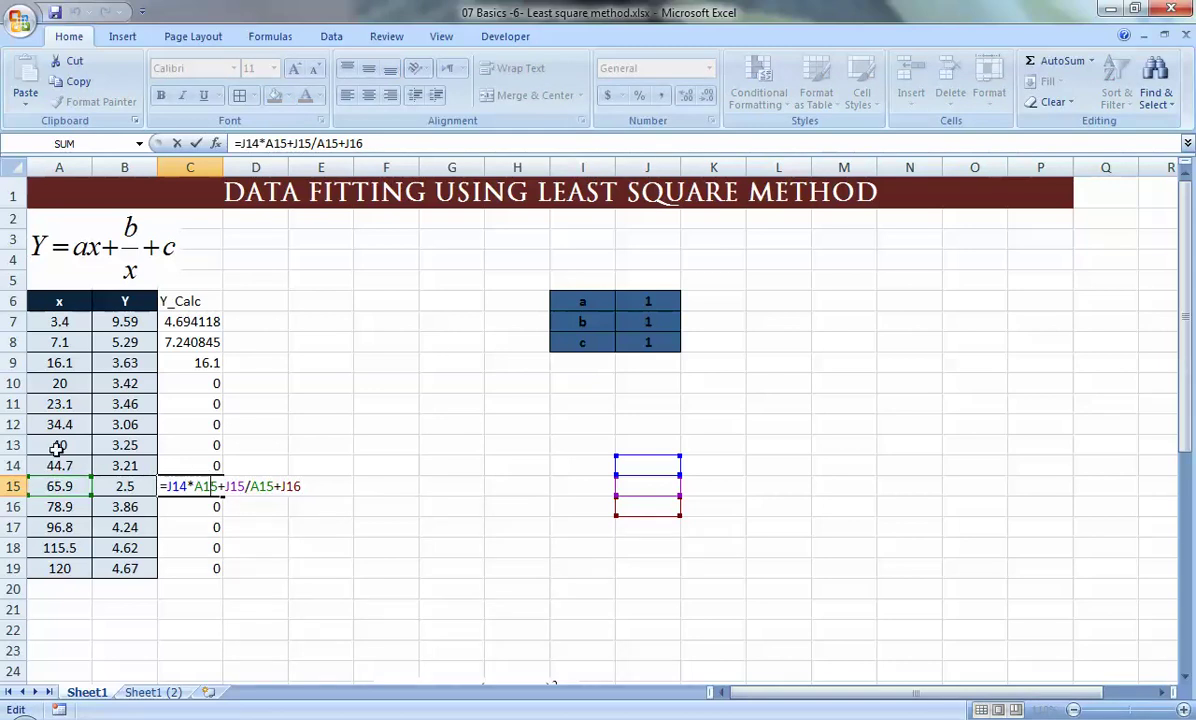
pyautogui.moveTo(85, 485)
pyautogui.mouseDown()
pyautogui.moveTo(86, 468)
pyautogui.moveTo(85, 486)
pyautogui.mouseUp()
pyautogui.press('Escape')
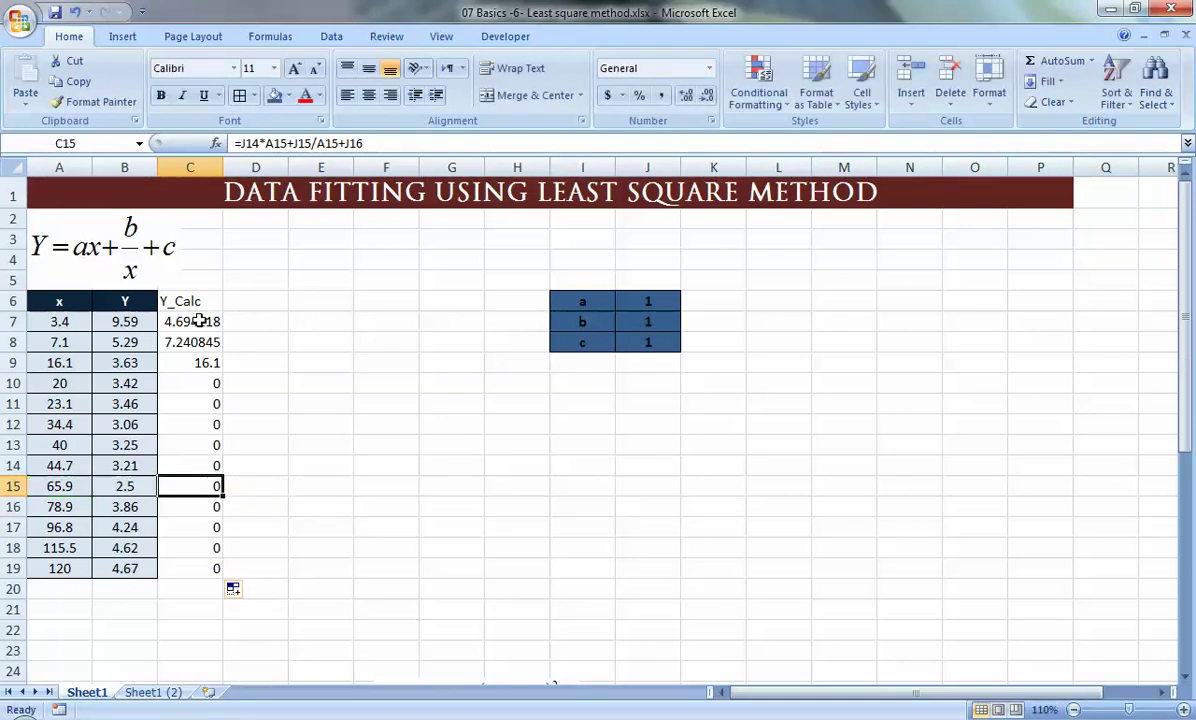
# - Make the coefficient references absolute in C7 so the formula reads =$J$6*A7+$J$7/A7+$J$8
pyautogui.doubleClick(190, 321)
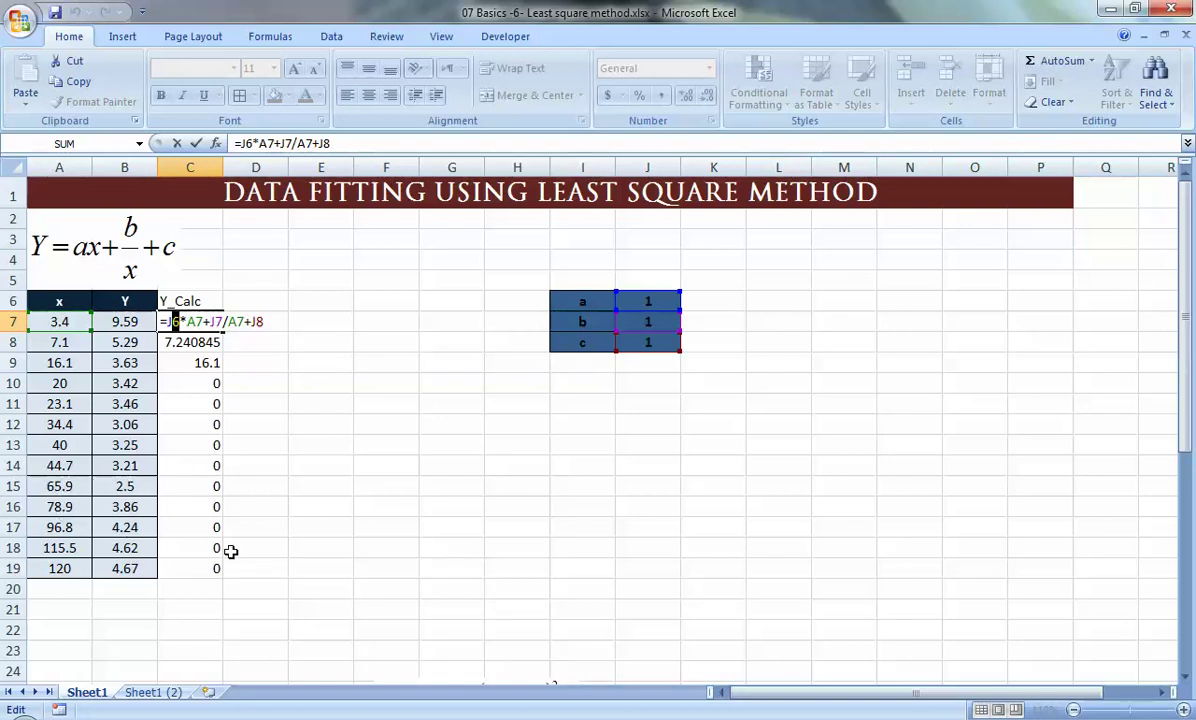
pyautogui.write('$')
pyautogui.click(178, 321)
pyautogui.write('$')
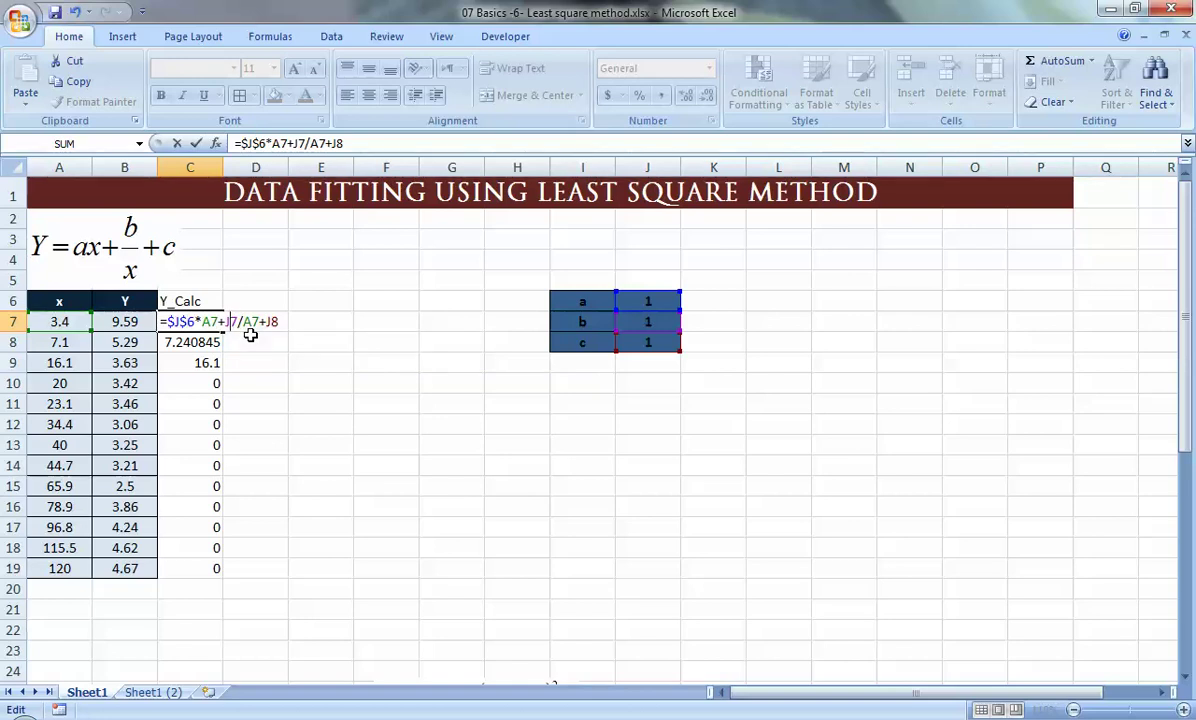
pyautogui.press('F4')
pyautogui.click(287, 322)
pyautogui.press('F4')
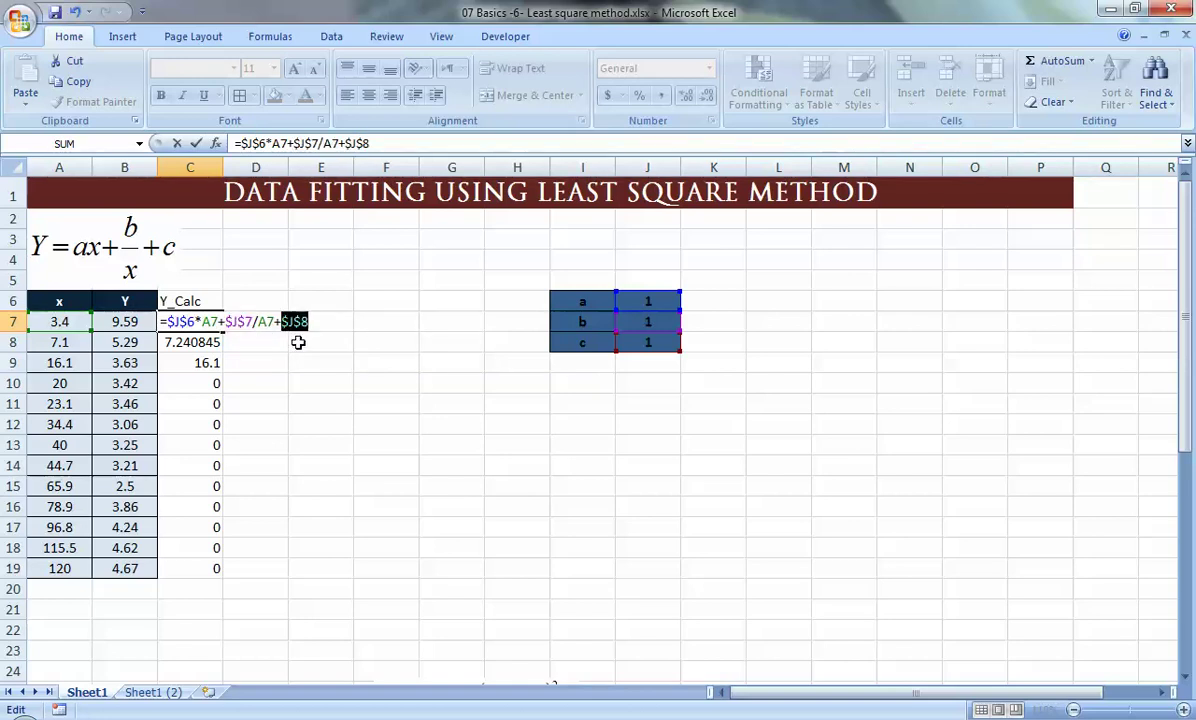
pyautogui.press('Return')
# - Fill the corrected formula from C7 down to C19 and check the references in the last copied cell
pyautogui.press('Up')
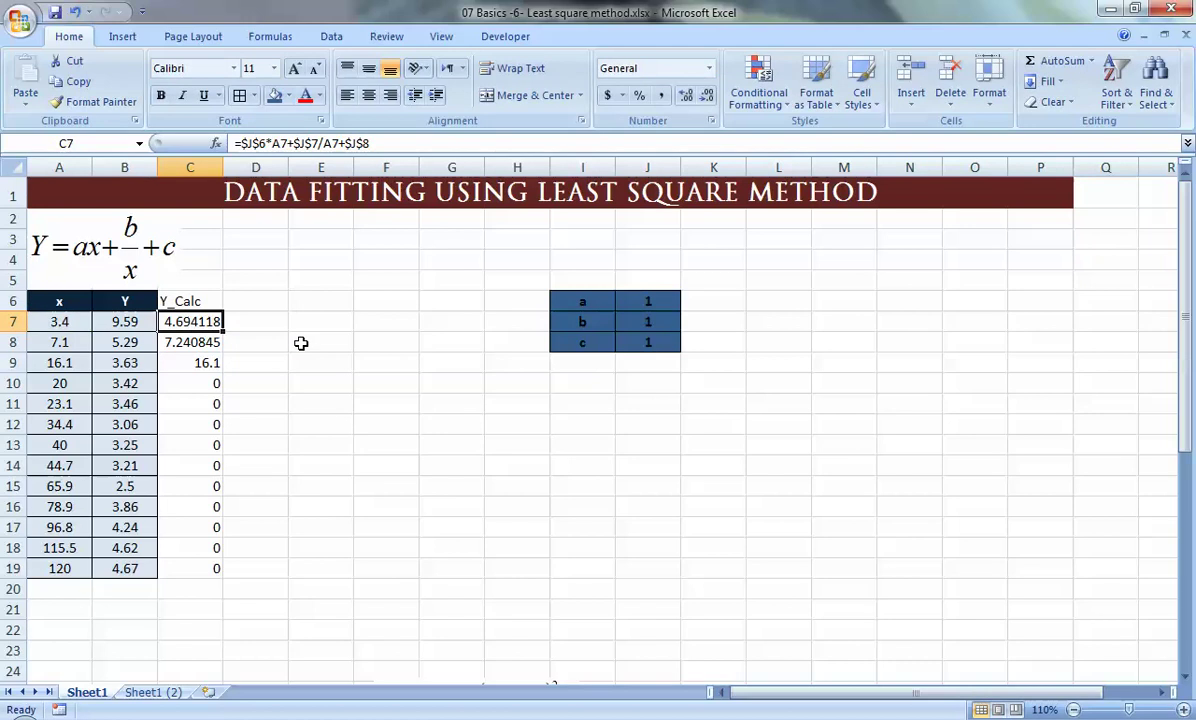
pyautogui.moveTo(221, 331); pyautogui.dragTo(216, 570)
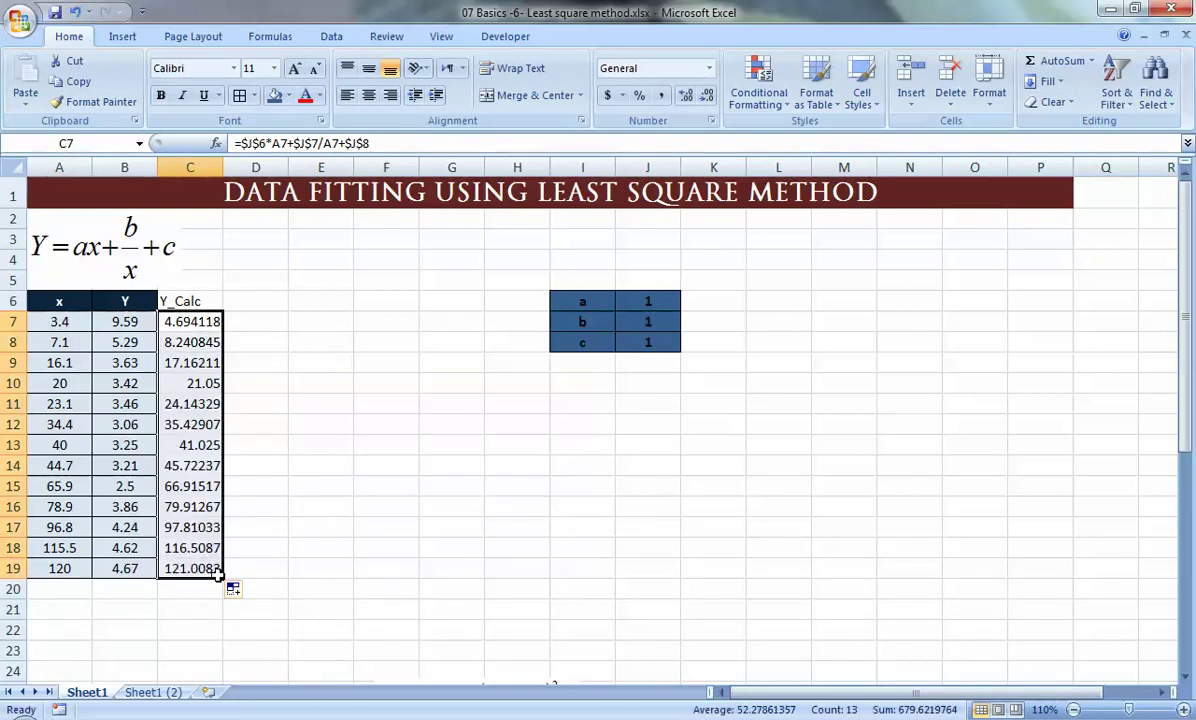
pyautogui.doubleClick(203, 570)
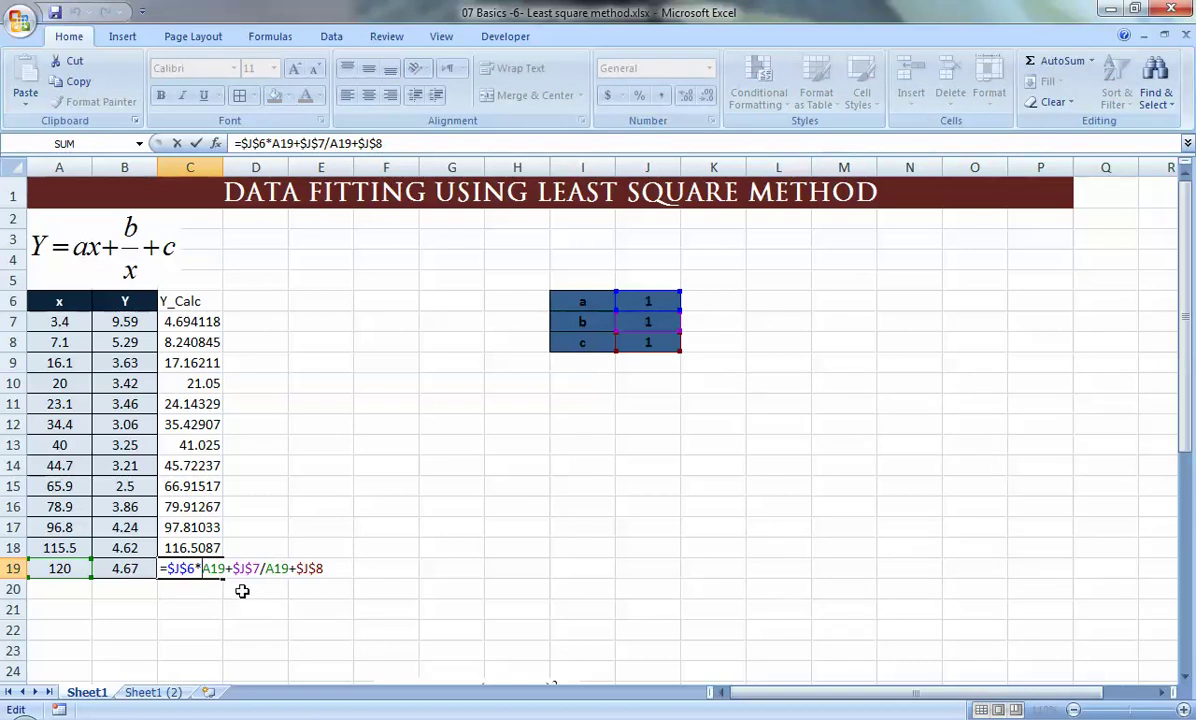
pyautogui.click(199, 569)
pyautogui.hotkey('ctrl', 'Return')
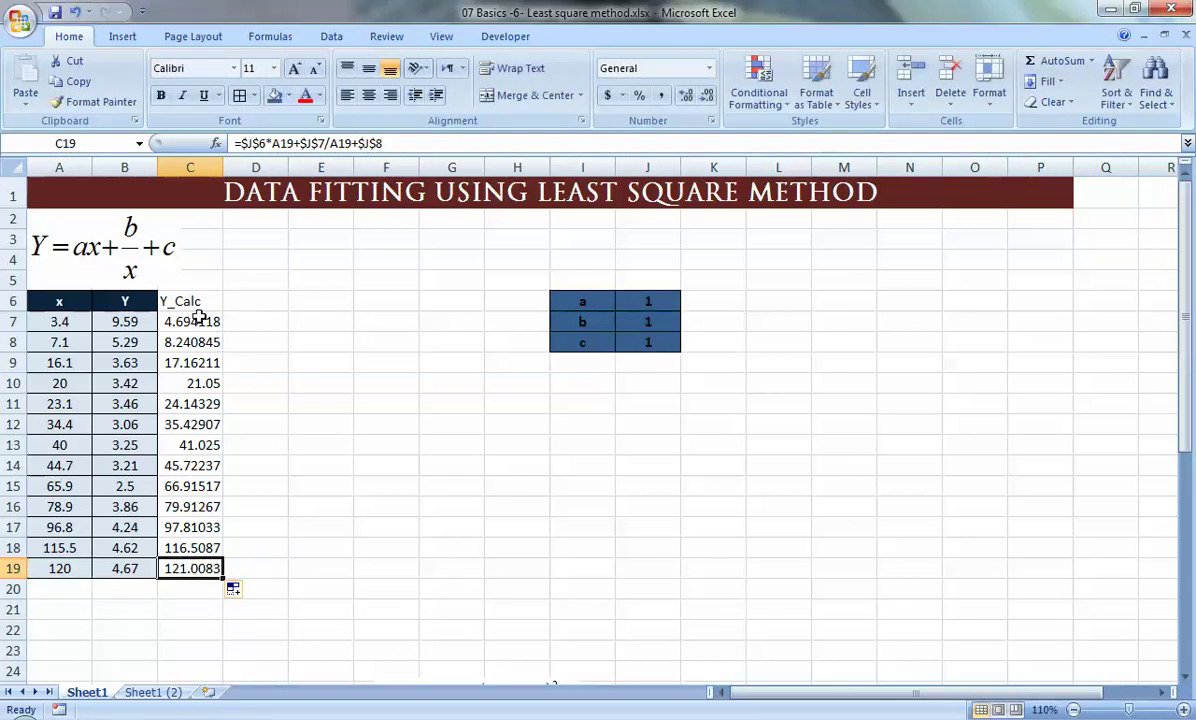
# - Copy the formatting of the Y column B6:B19 onto the Y_Calc column C6:C19
pyautogui.moveTo(128, 300); pyautogui.dragTo(114, 566)
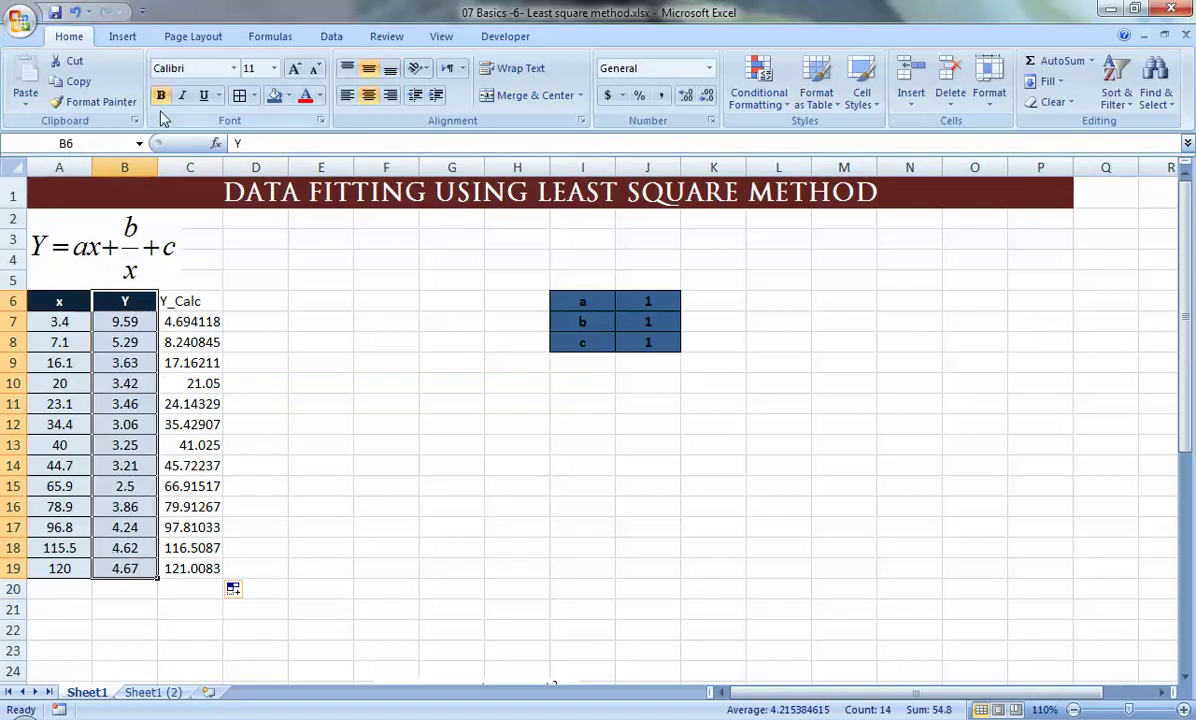
pyautogui.click(100, 101)
pyautogui.click(193, 303)
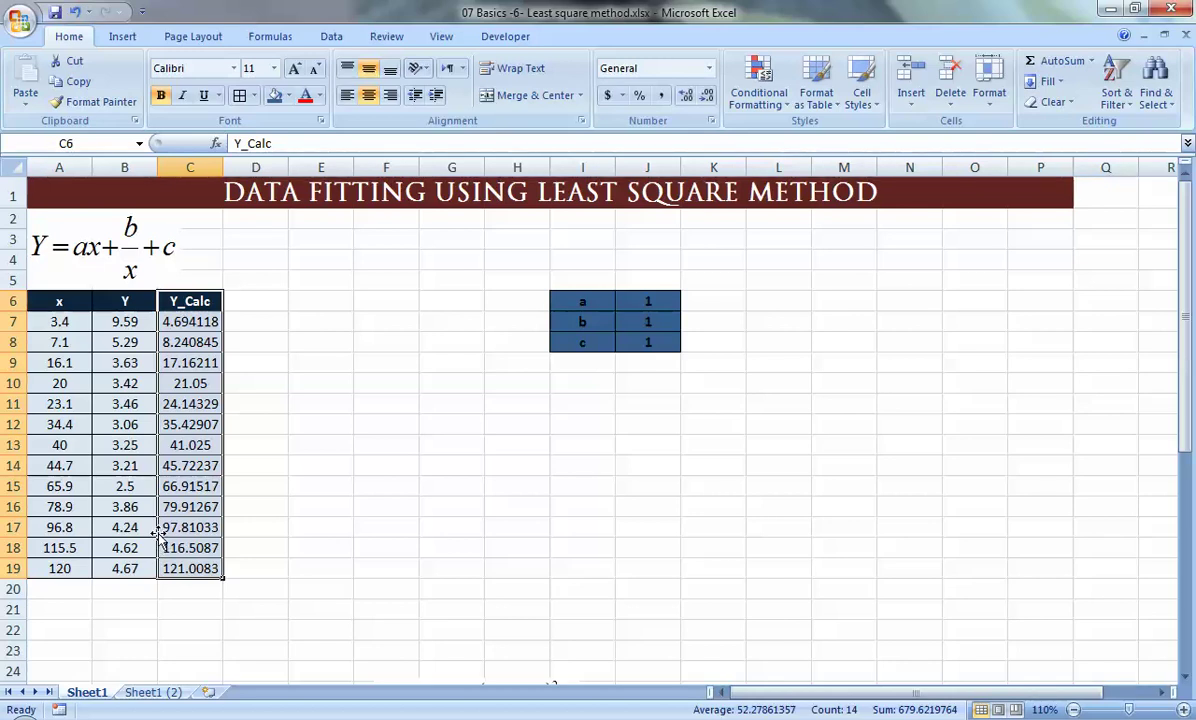
# - Enter the column header (Y-Y_calc) in cell D6 for the difference between given and calculated Y
pyautogui.click(254, 298)
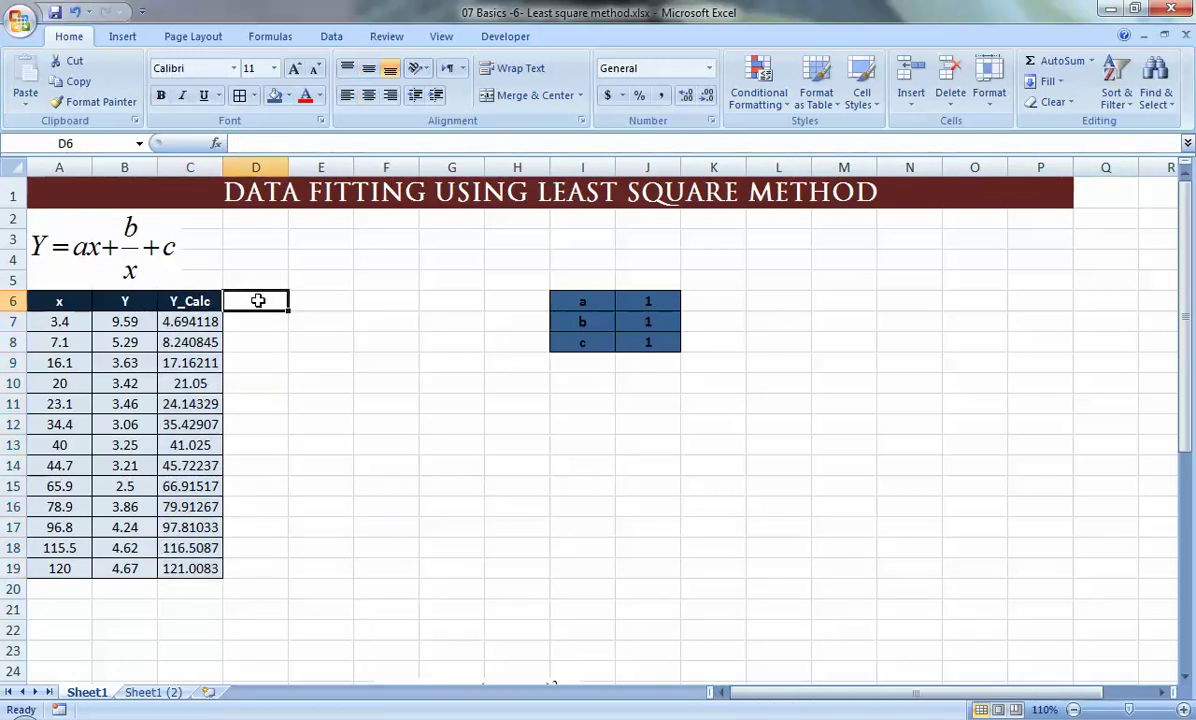
pyautogui.write('Di')
pyautogui.press('BackSpace')
pyautogui.press('BackSpace')
pyautogui.write('(Y-Yc')
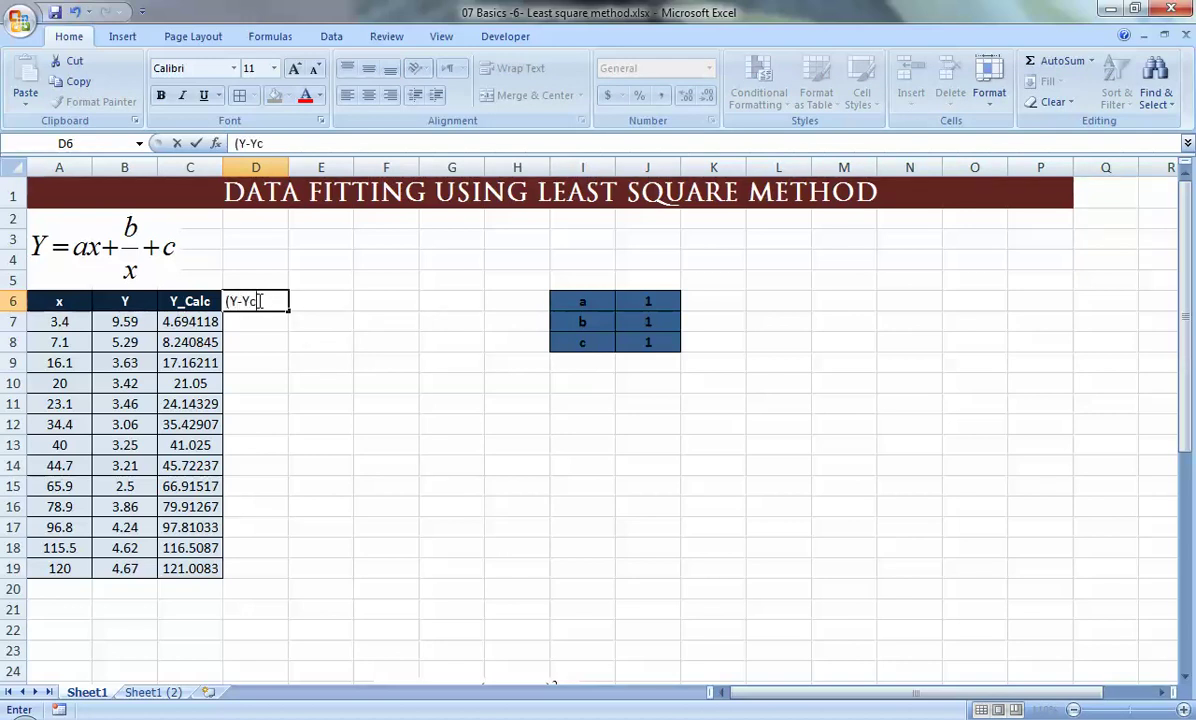
pyautogui.press('Left')
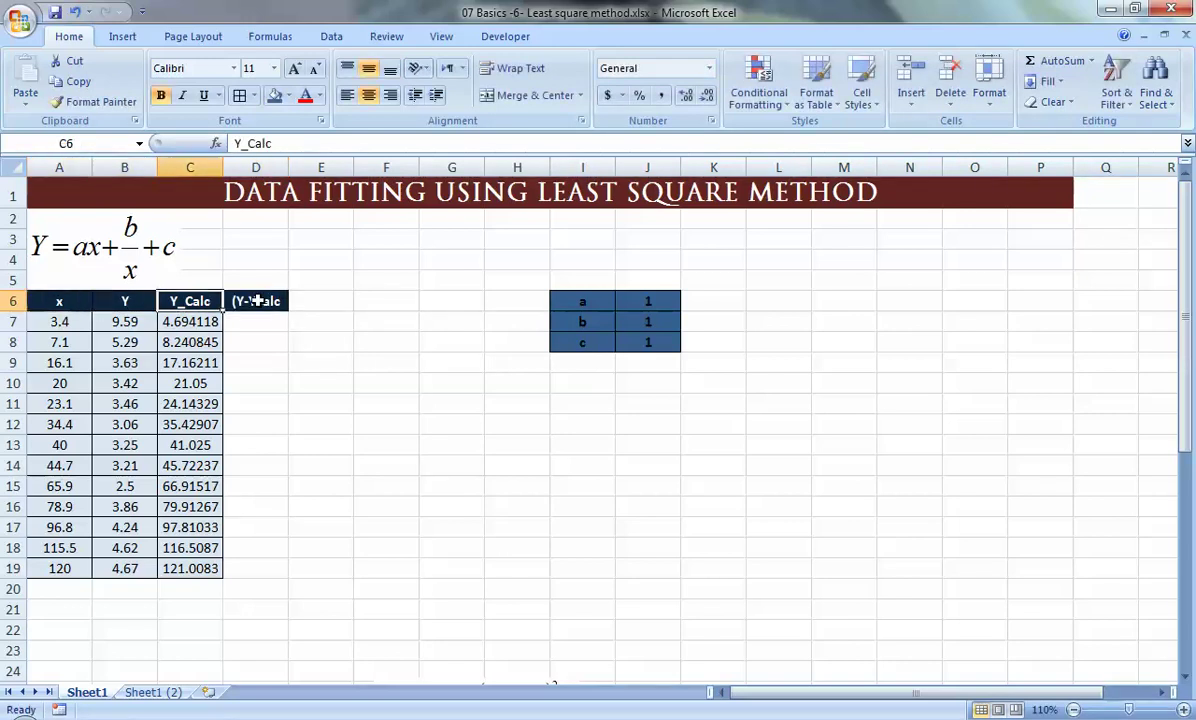
pyautogui.doubleClick(260, 301)
pyautogui.write(')')
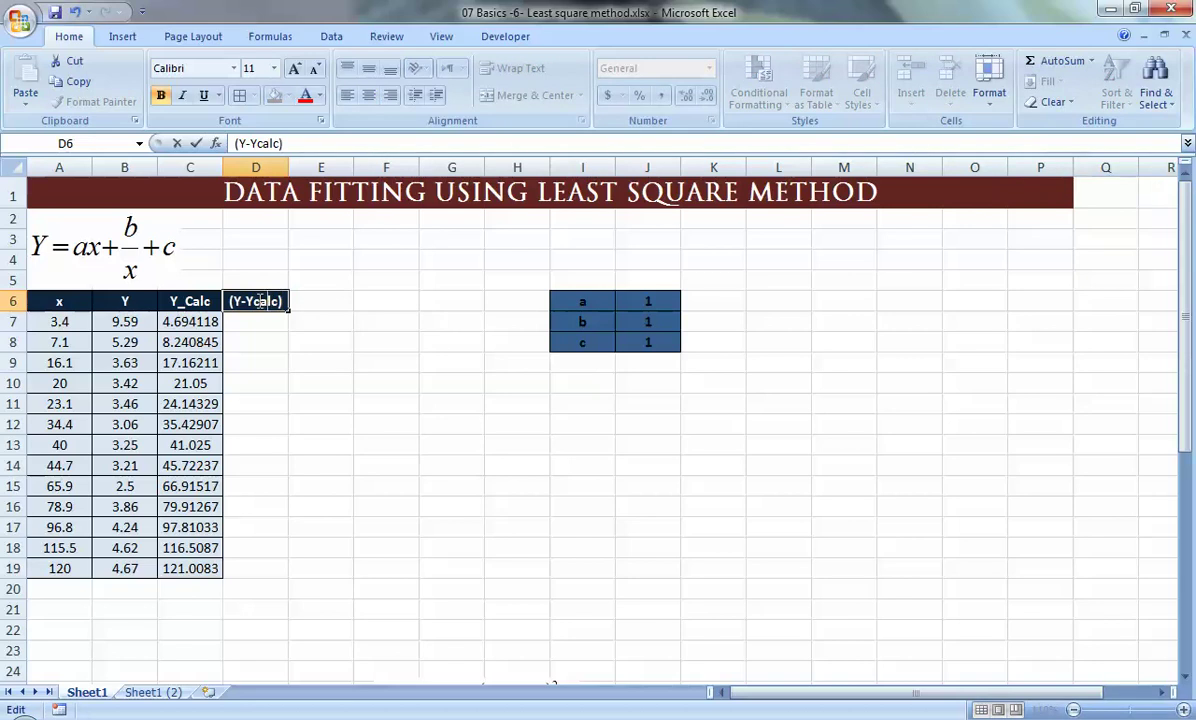
pyautogui.write('_')
pyautogui.press('Return')
pyautogui.click(257, 301)
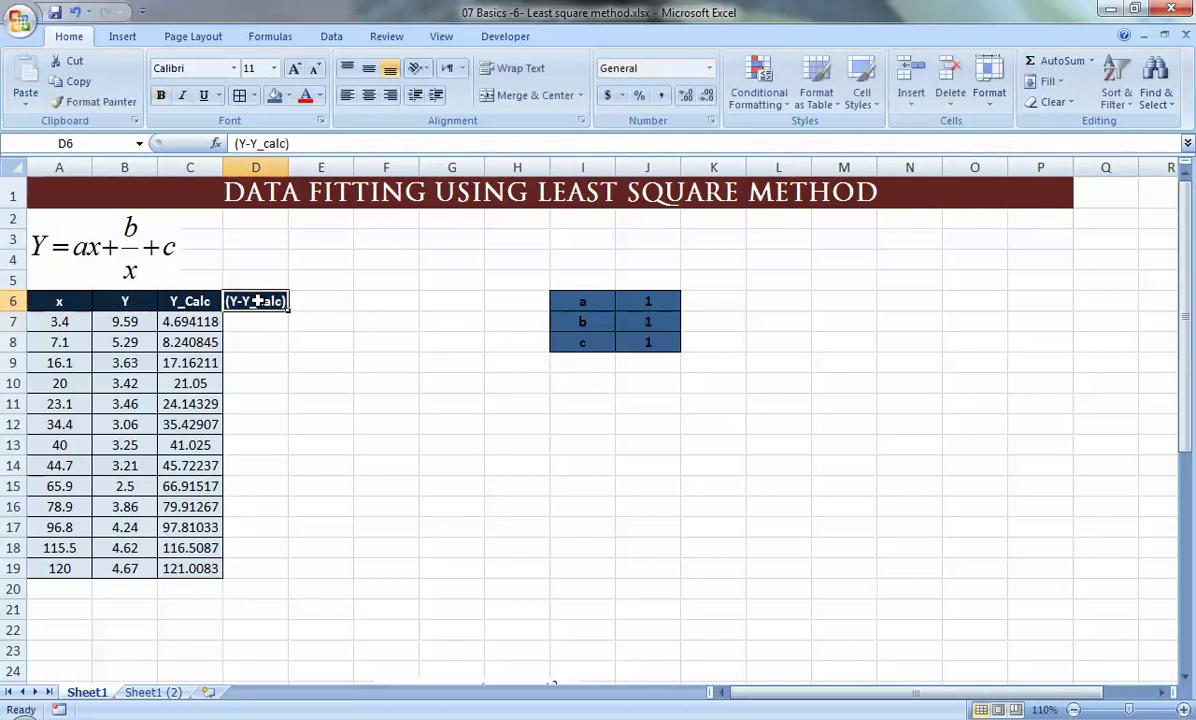
# - Calculate the difference with =B7-C7 in D7 and fill the formula down to D19
pyautogui.press('Down')
pyautogui.write('=')
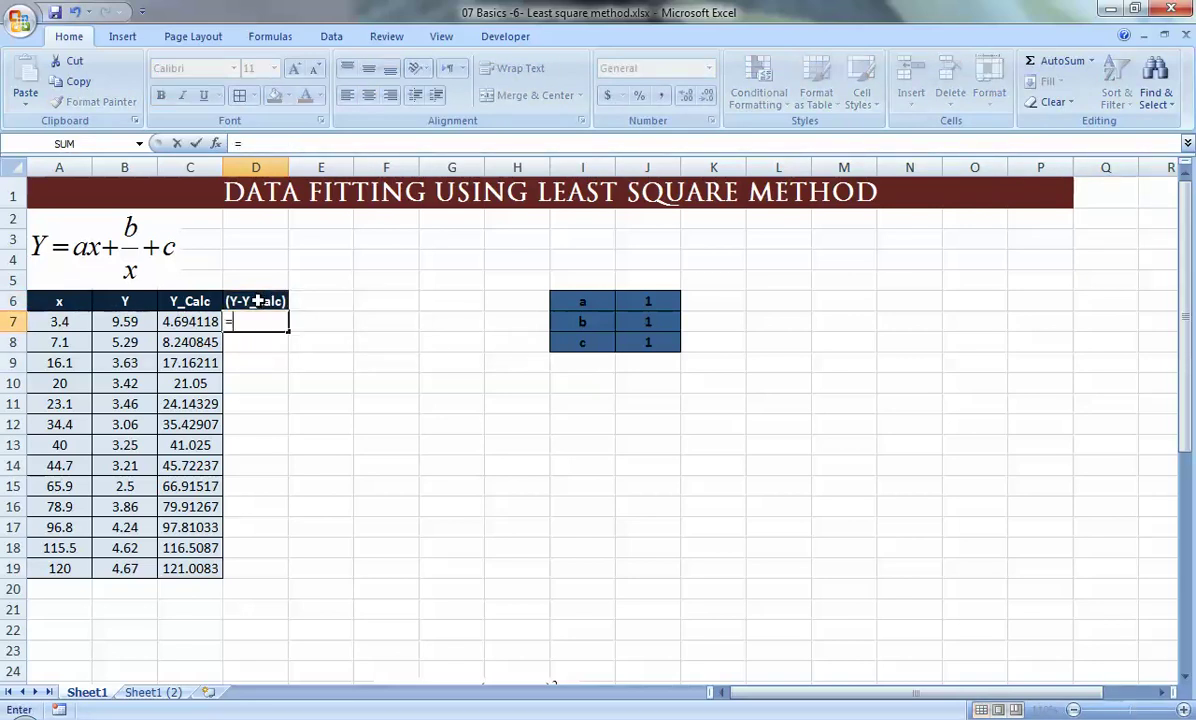
pyautogui.press('Left')
pyautogui.press('Left')
pyautogui.write('-')
pyautogui.press('Left')
pyautogui.press('Return')
pyautogui.press('Up')
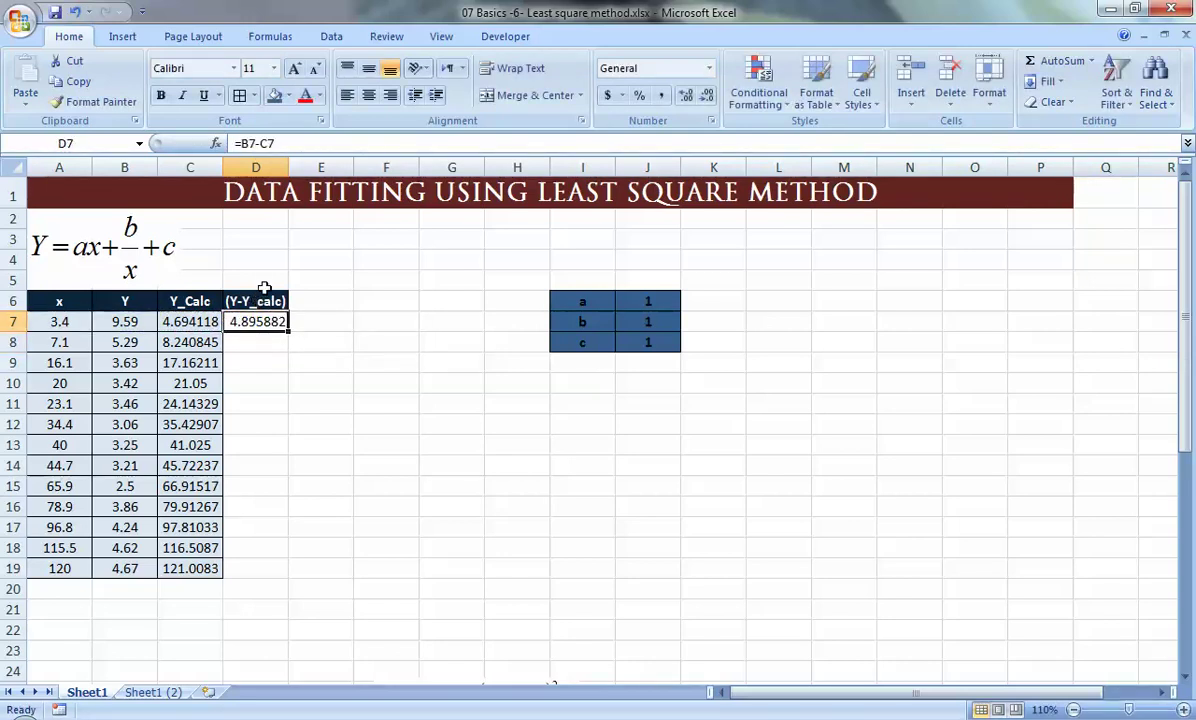
pyautogui.moveTo(288, 332); pyautogui.dragTo(264, 574)
# - Copy the formatting of the Y_Calc values C7:C19 onto the difference values D7:D19
pyautogui.moveTo(205, 321); pyautogui.dragTo(170, 566)
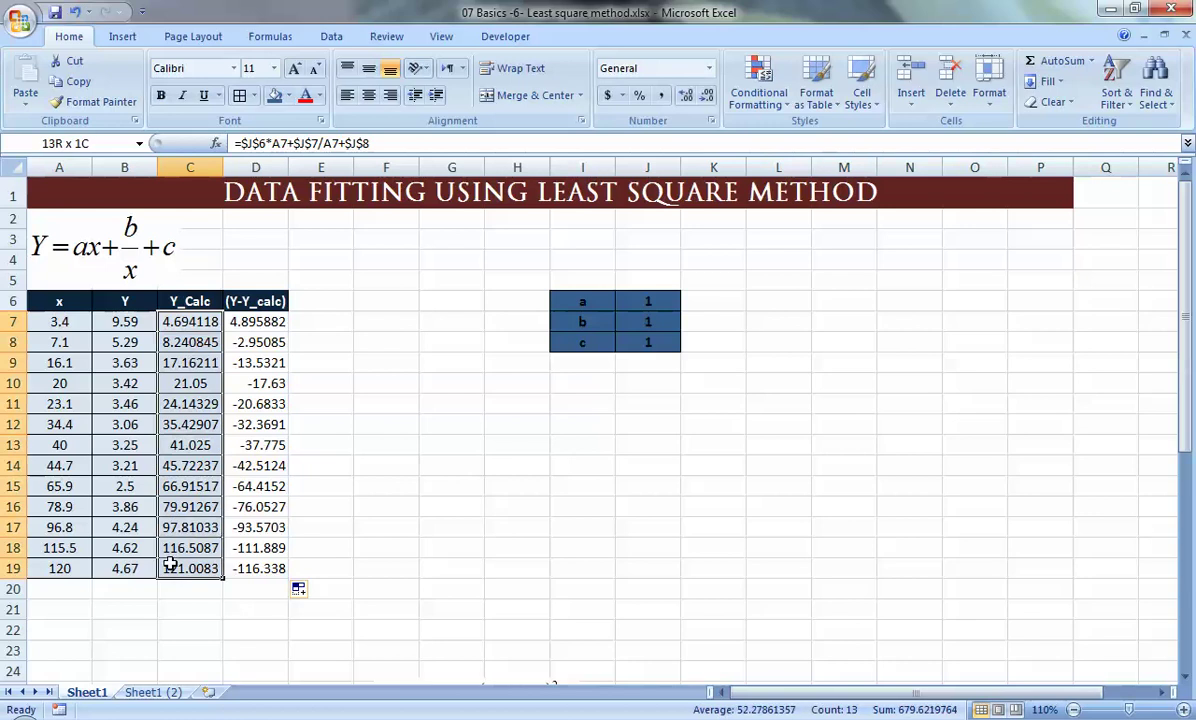
pyautogui.click(95, 101)
pyautogui.moveTo(255, 321); pyautogui.dragTo(260, 568)
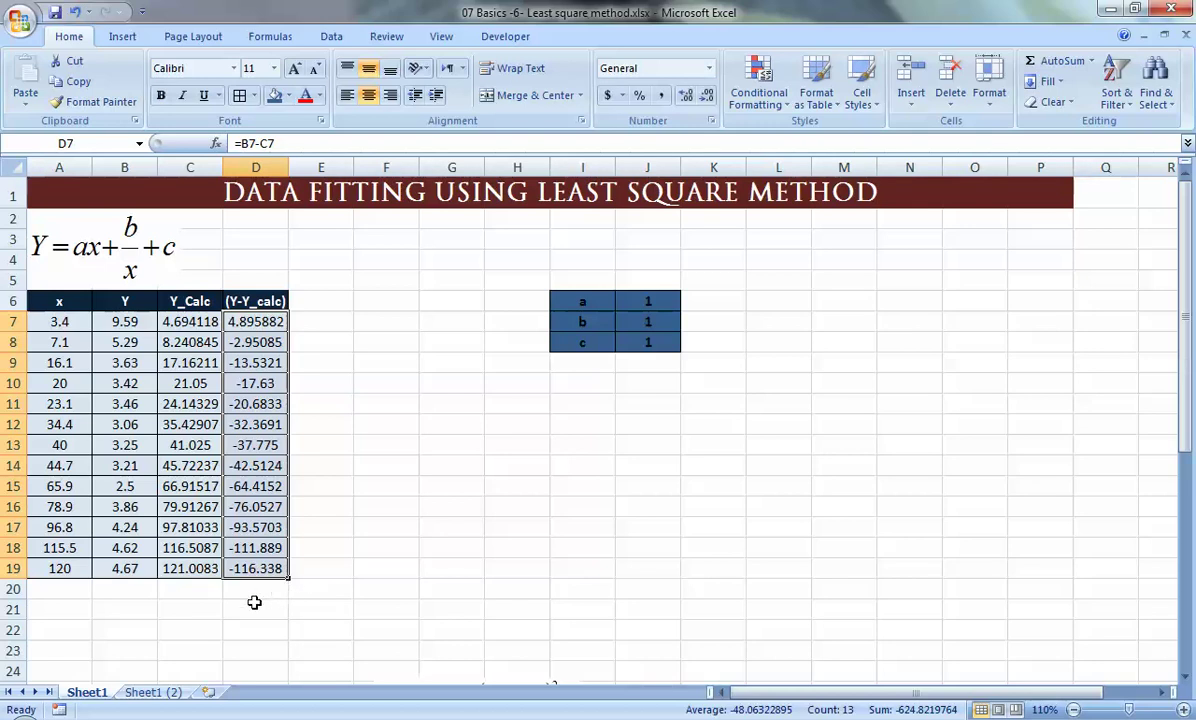
pyautogui.click(279, 609)
pyautogui.write('sum')
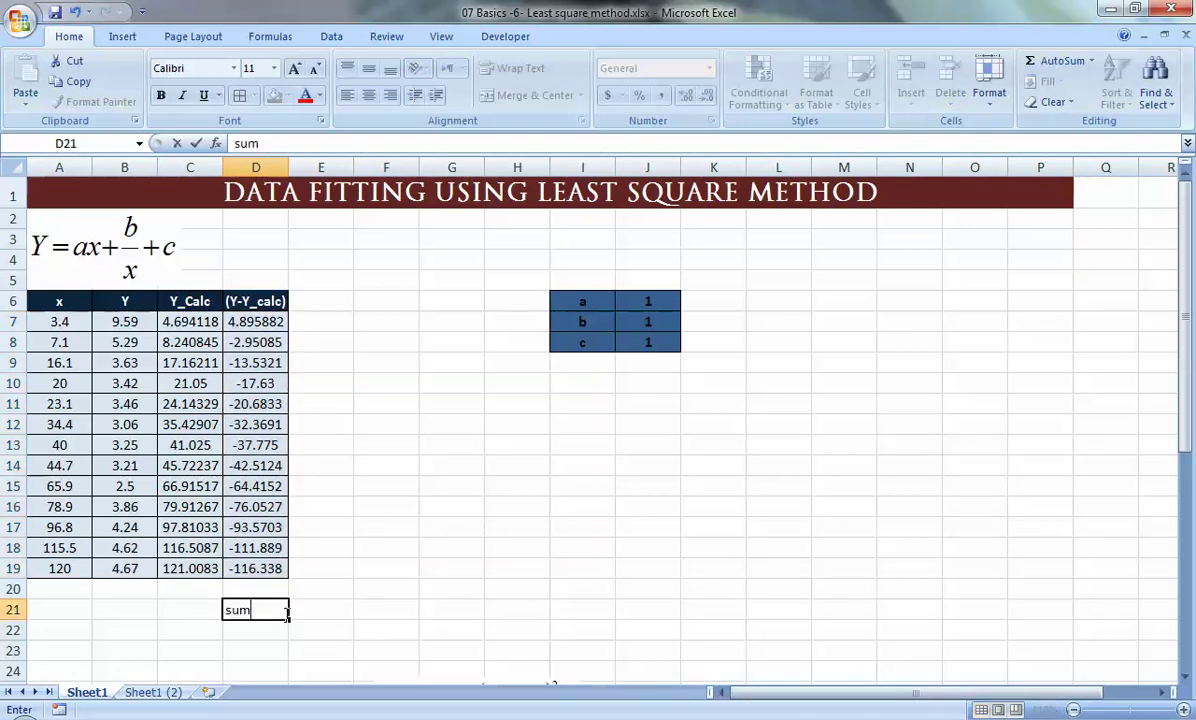
pyautogui.write('(')
pyautogui.press('Up')
pyautogui.press('Up')
pyautogui.press('Down')
pyautogui.press('Down')
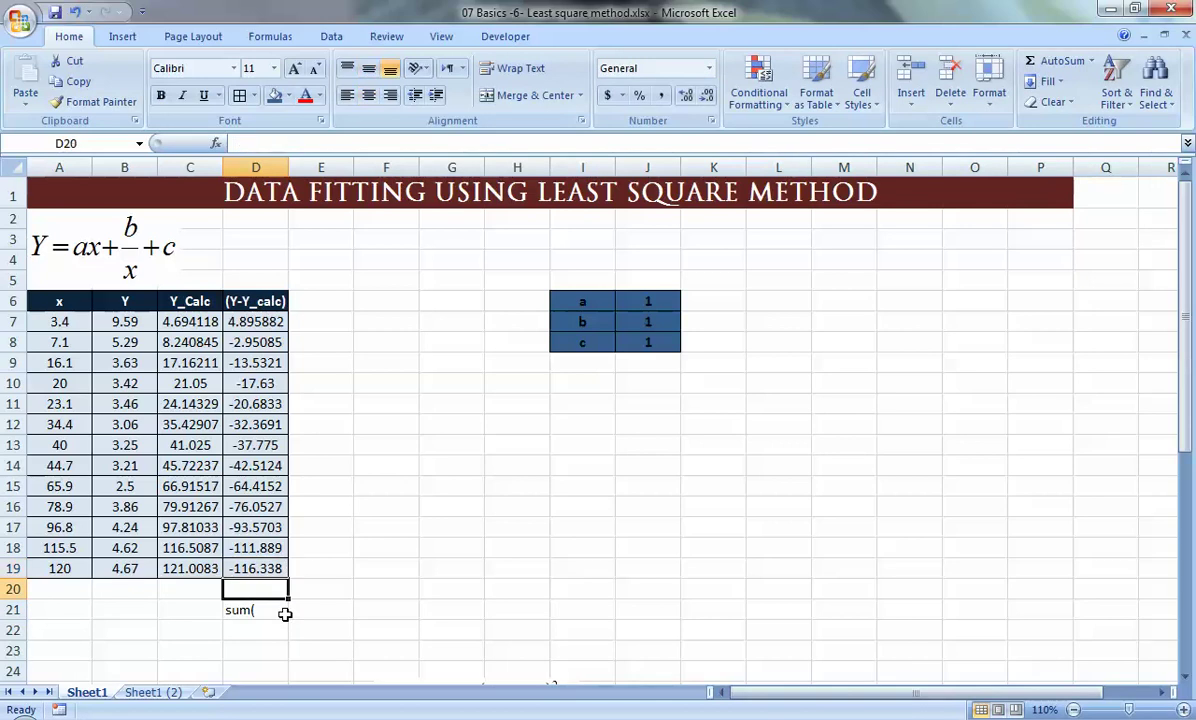
pyautogui.press('Delete')
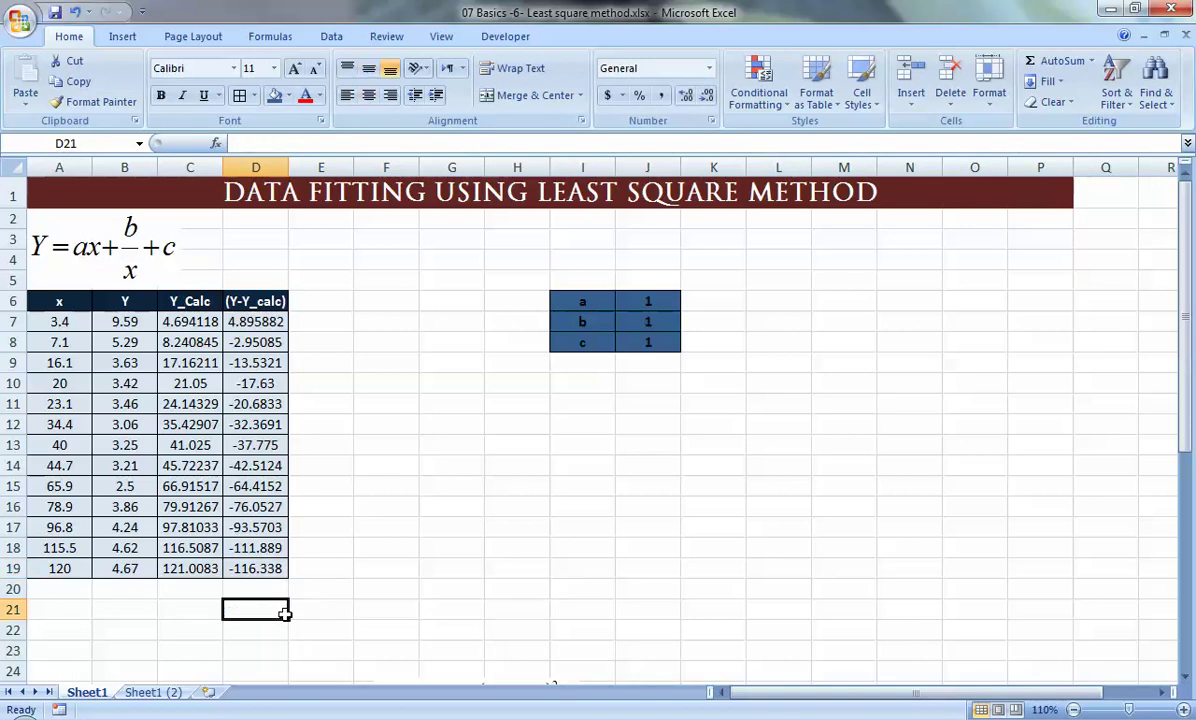
# - Open the Solver parameters, review the target cell and changing cells settings, and close them without solving
pyautogui.click(334, 38)
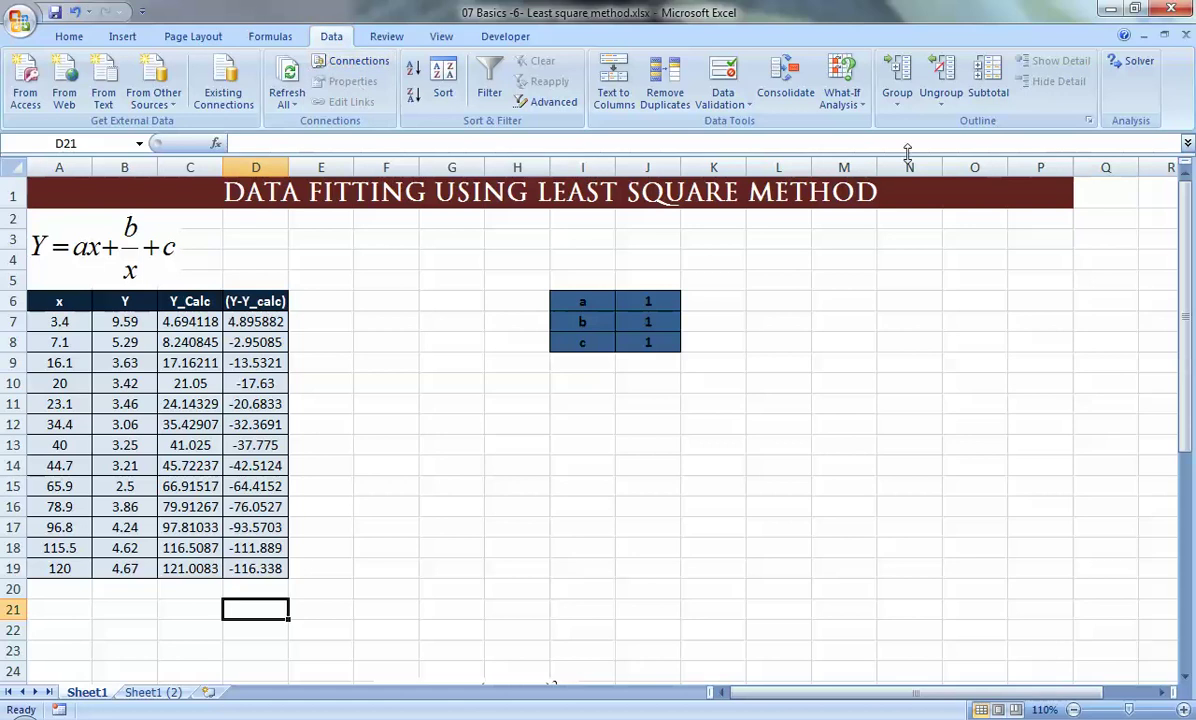
pyautogui.click(1138, 64)
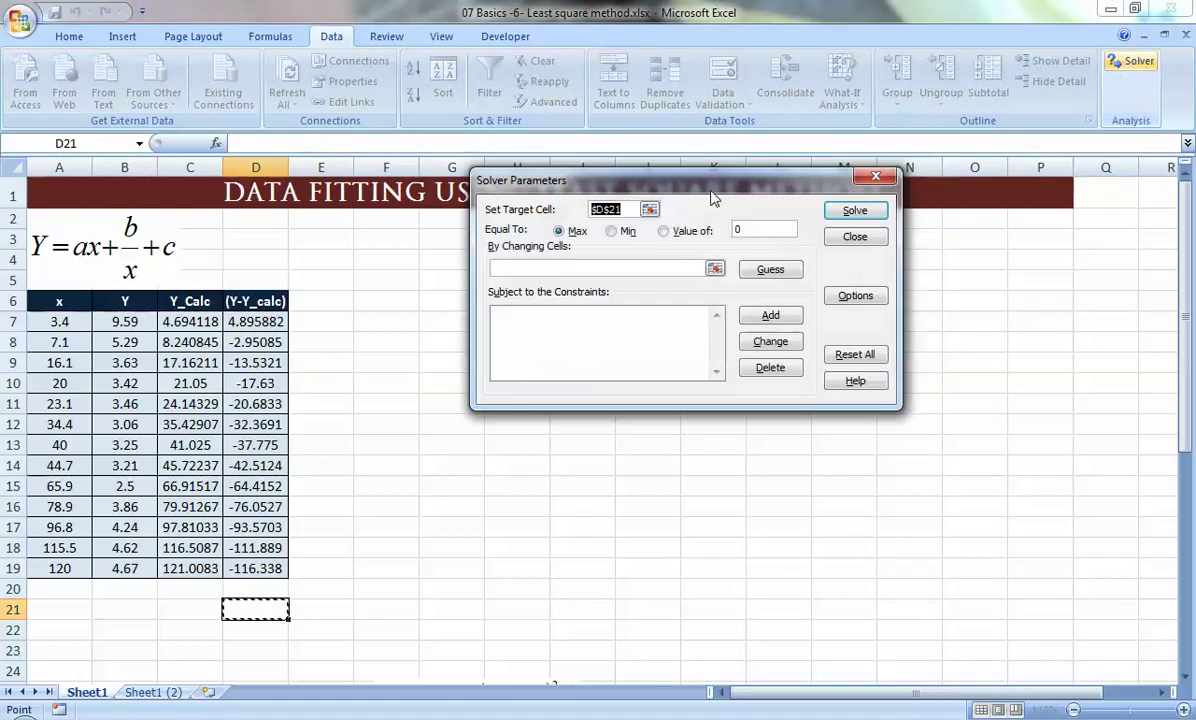
pyautogui.moveTo(665, 163); pyautogui.dragTo(816, 410)
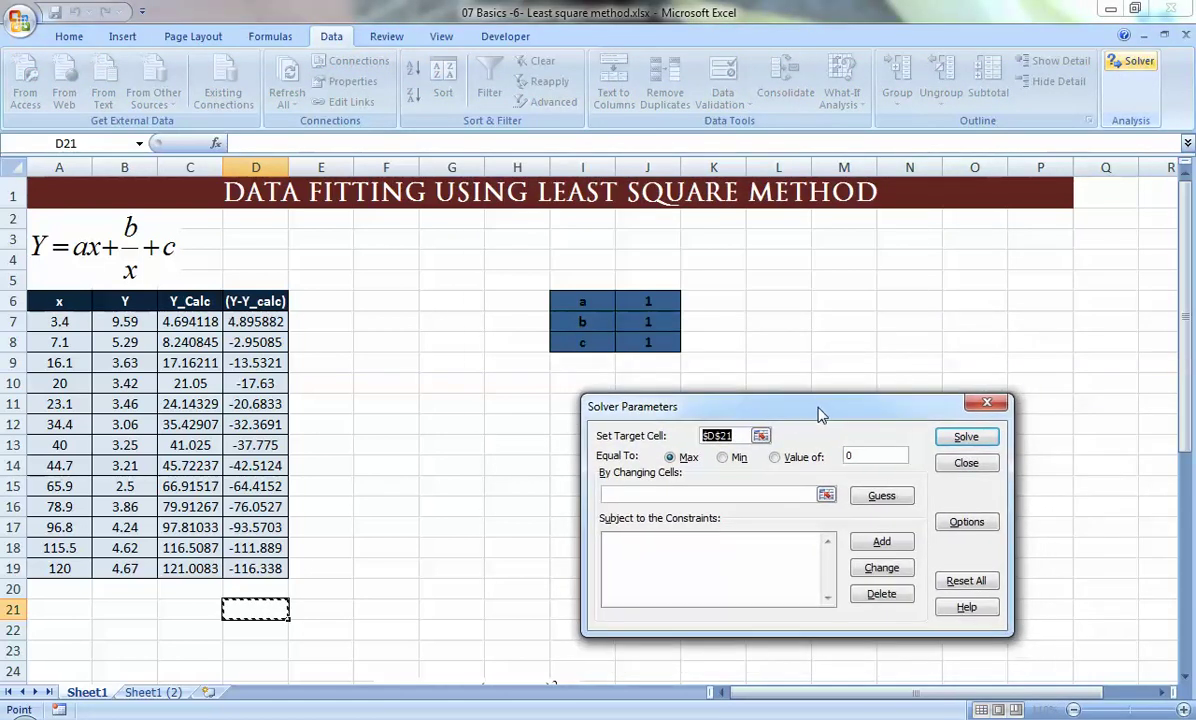
pyautogui.moveTo(760, 390); pyautogui.dragTo(640, 376)
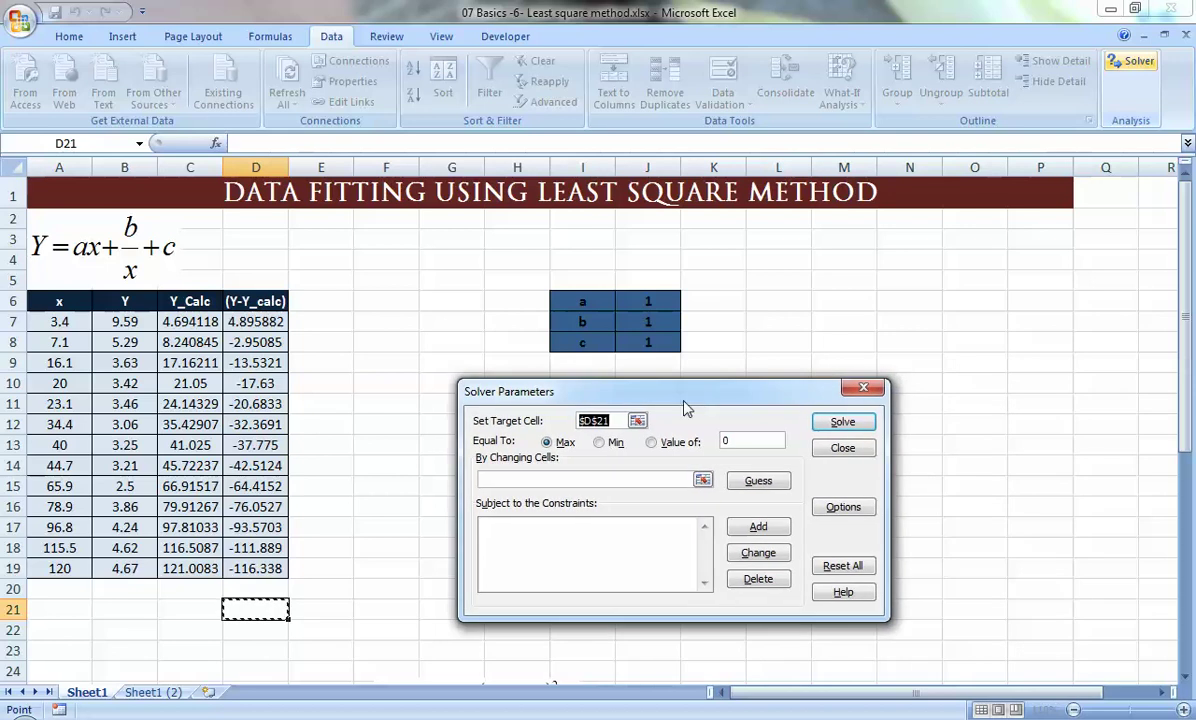
pyautogui.click(604, 481)
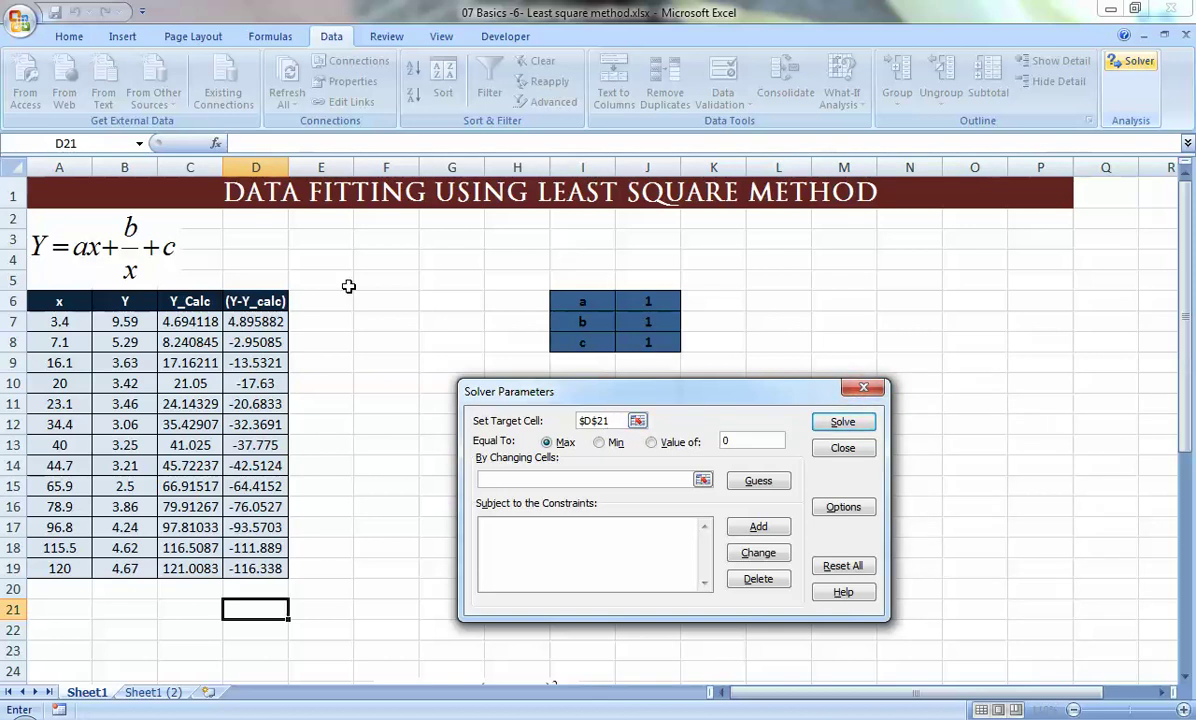
pyautogui.click(862, 390)
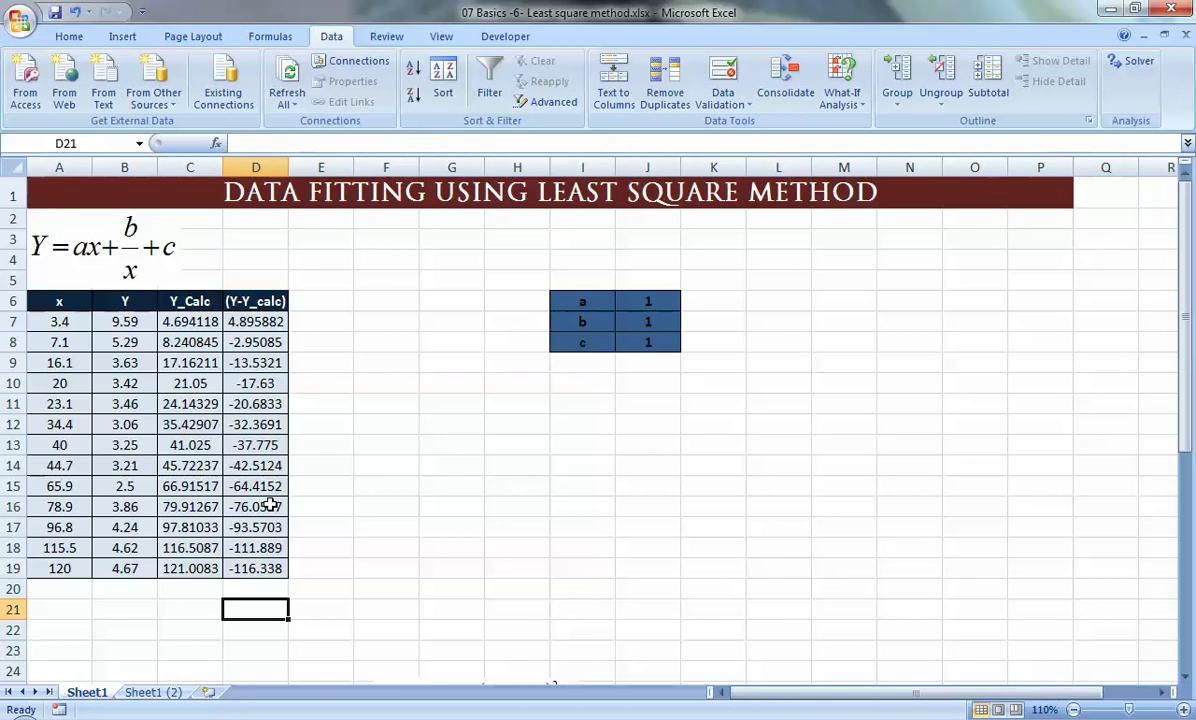
# - Enter the column header (Y-Y_calc)^2 in E6 and widen column E to fit it
pyautogui.click(336, 303)
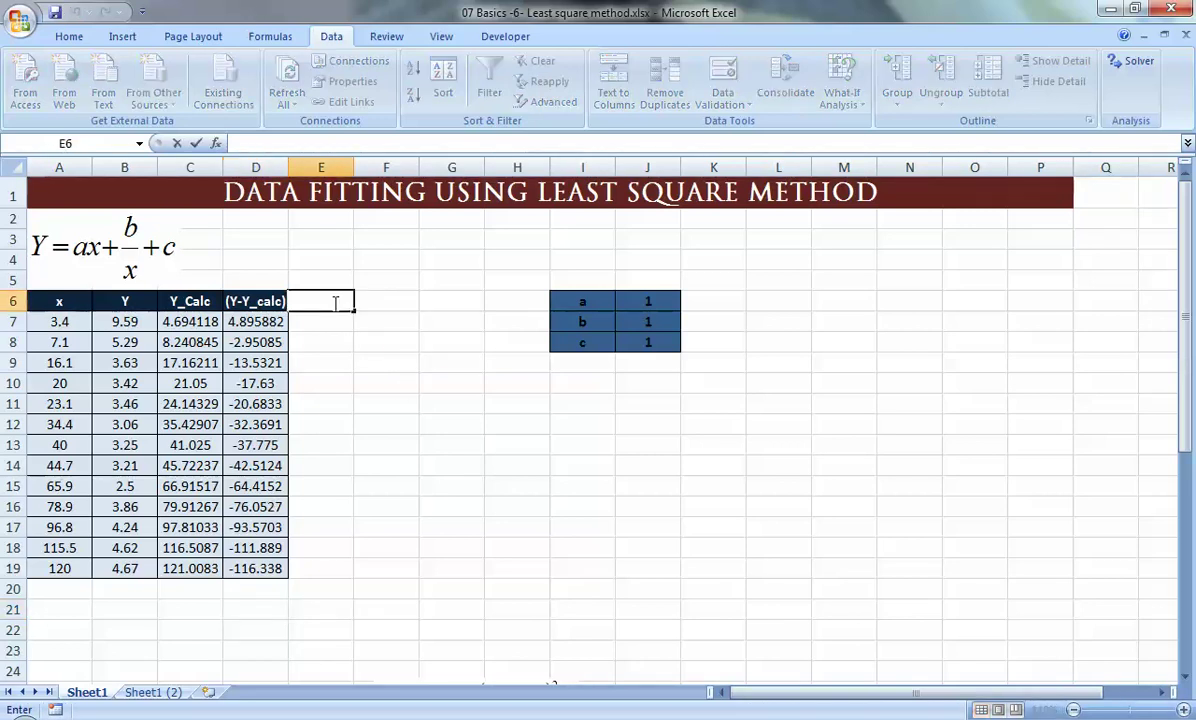
pyautogui.write('(Y-Y_calc')
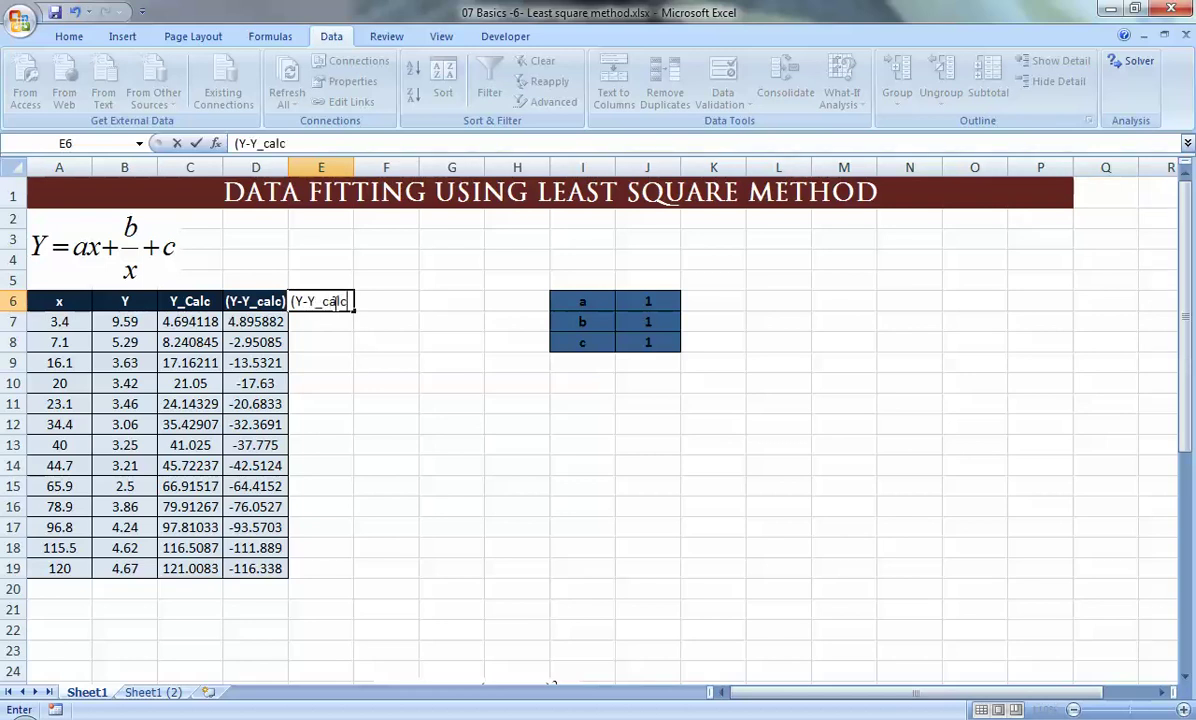
pyautogui.write('^2')
pyautogui.press('Return')
pyautogui.click(333, 302)
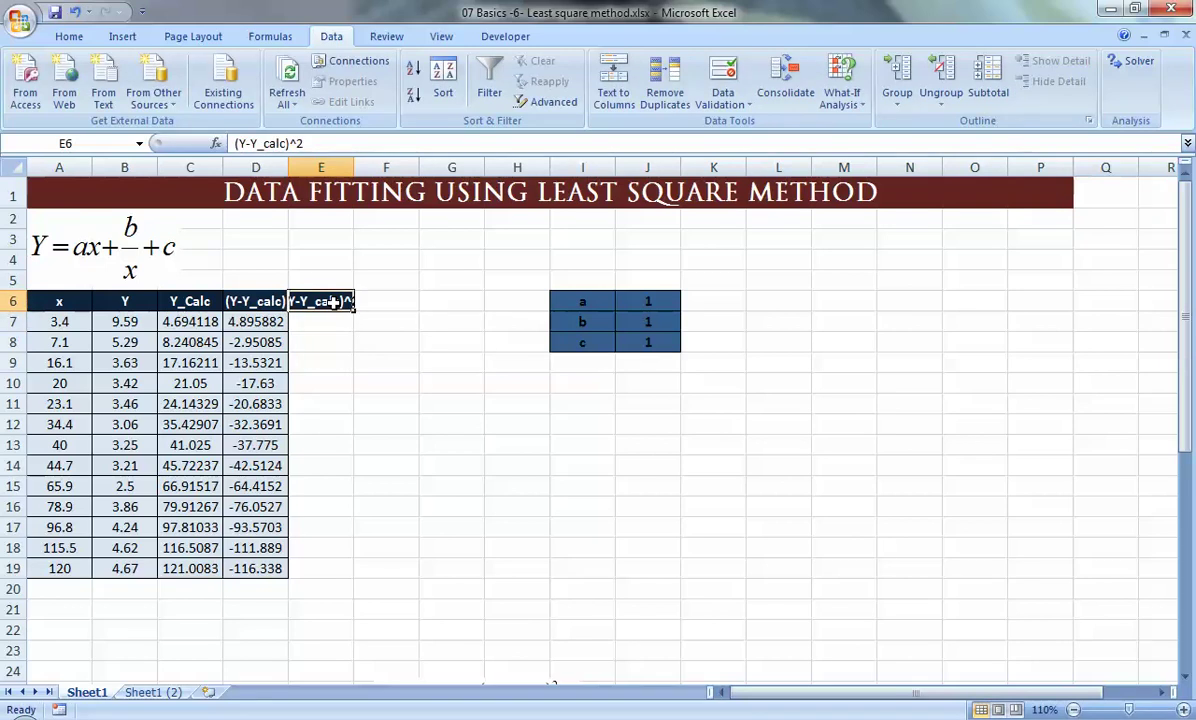
pyautogui.doubleClick(355, 163)
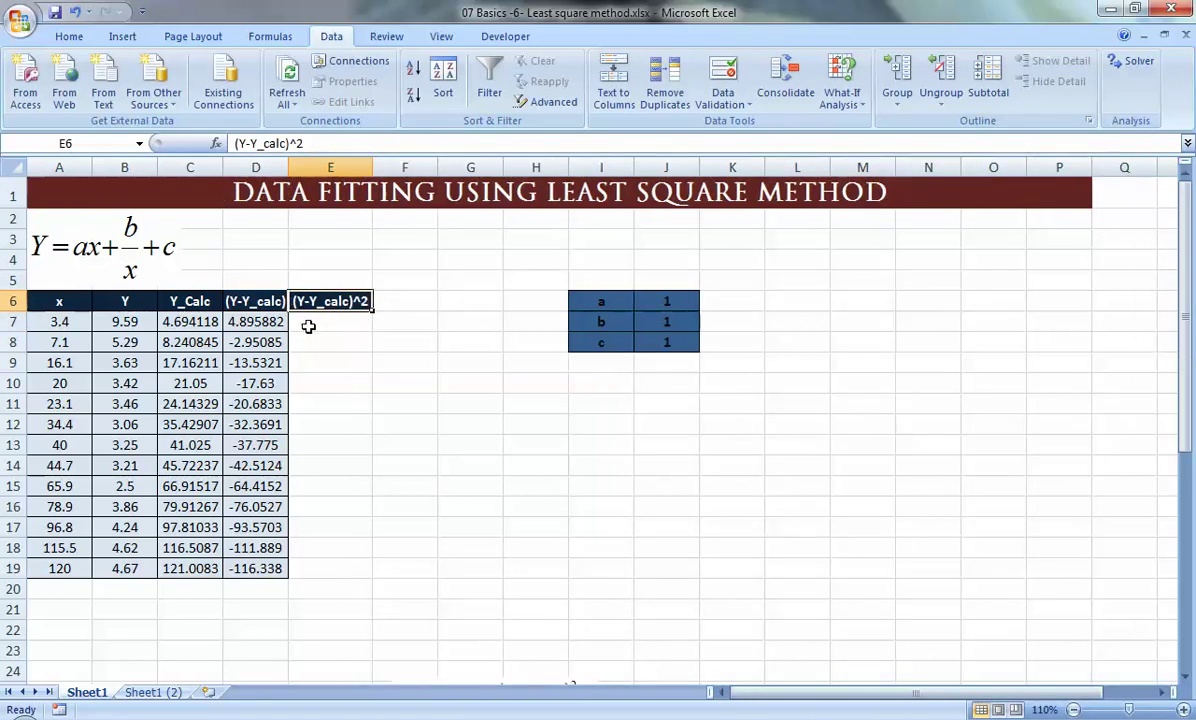
# - Square the difference with =D7^2 in E7 and fill the formula down to E19
pyautogui.click(339, 325)
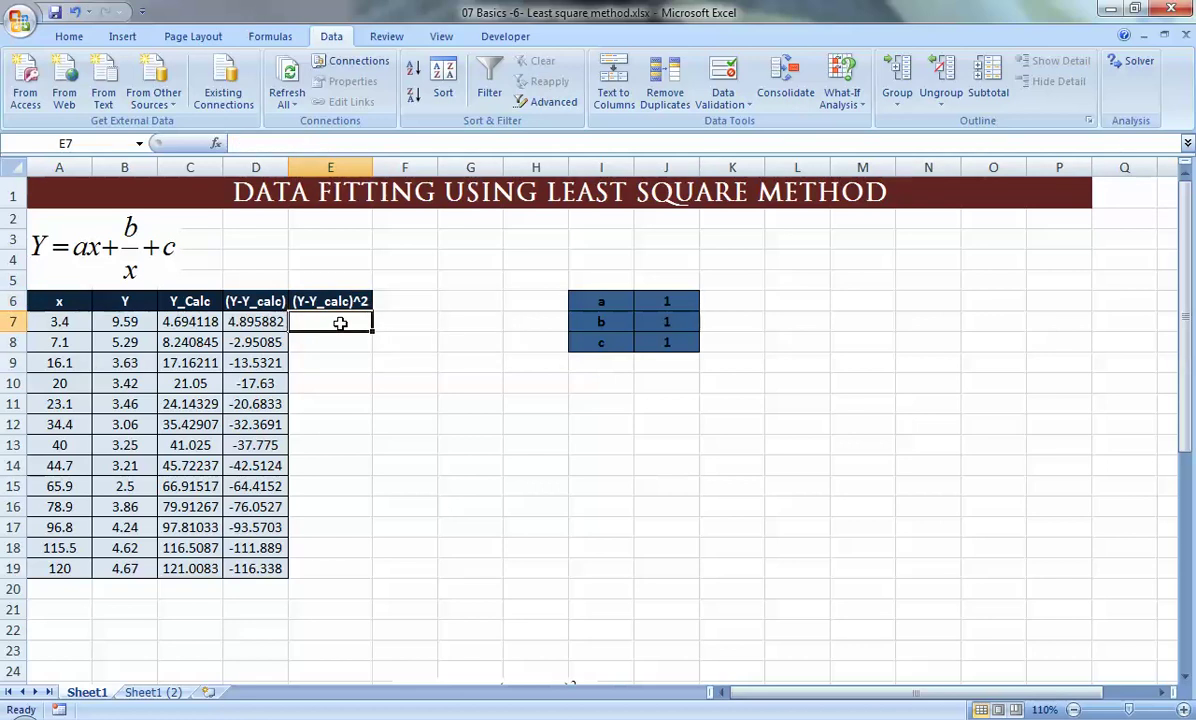
pyautogui.write('=D7^')
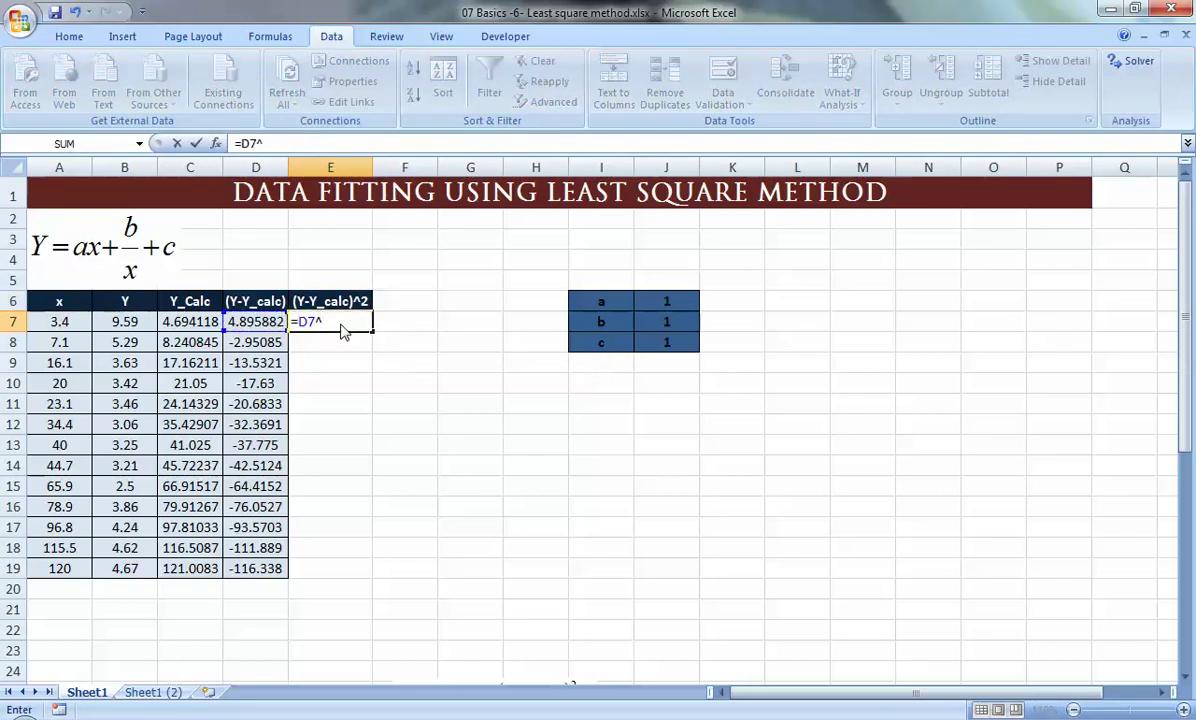
pyautogui.press('Return')
pyautogui.press('Escape')
pyautogui.press('Return')
pyautogui.press('Return')
pyautogui.moveTo(372, 332); pyautogui.dragTo(345, 571)
# - Copy the formatting of the difference values D7:D19 onto the squared differences E7:E19
pyautogui.moveTo(250, 322); pyautogui.dragTo(255, 568)
pyautogui.click(69, 36)
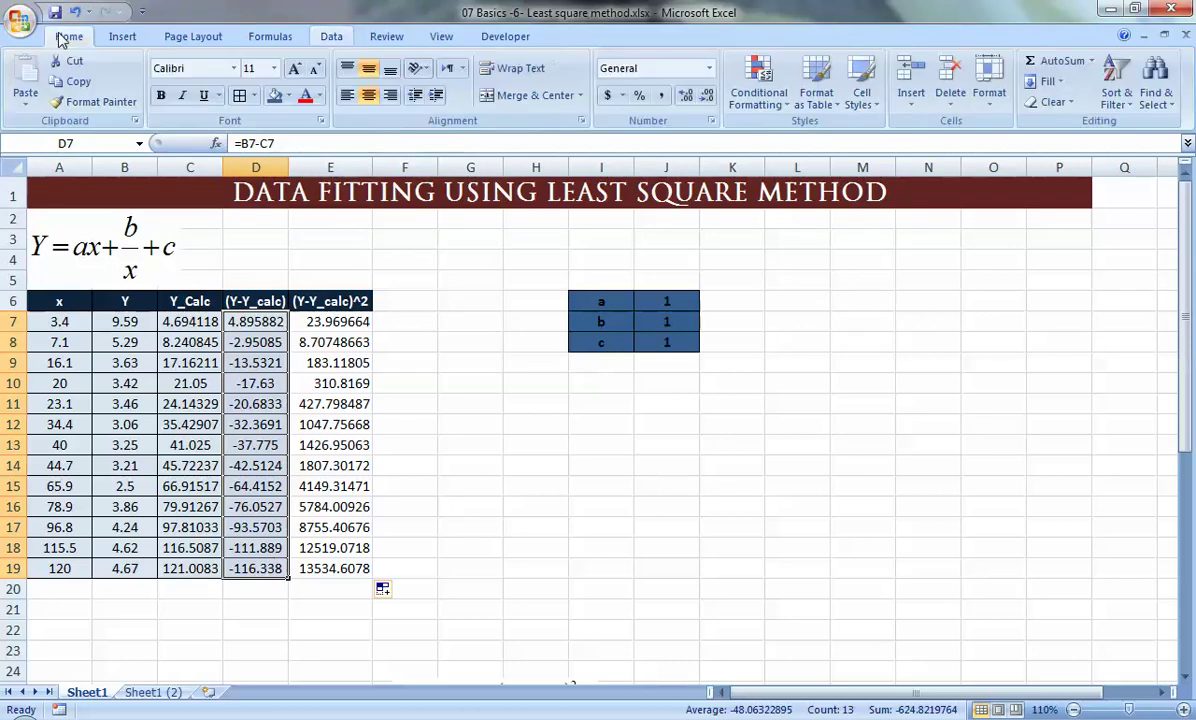
pyautogui.click(95, 101)
pyautogui.moveTo(303, 325); pyautogui.dragTo(326, 570)
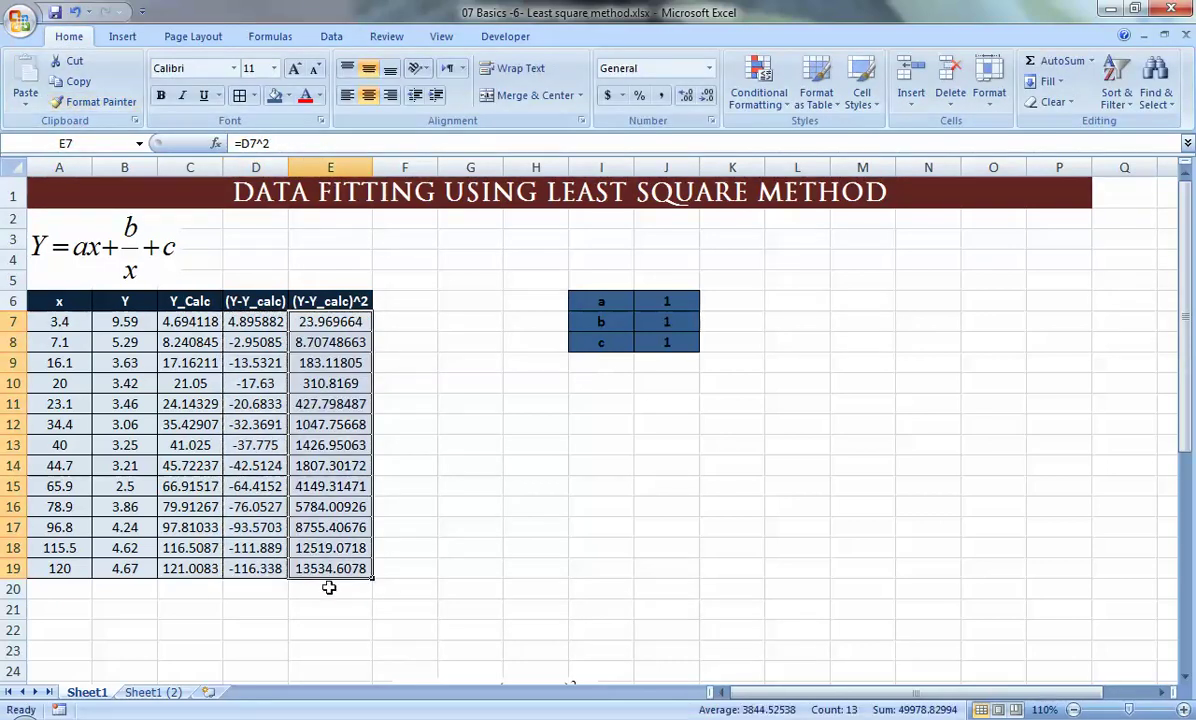
# - Total the squared differences in E21 with the formula =SUM(E7:E19)
pyautogui.click(330, 608)
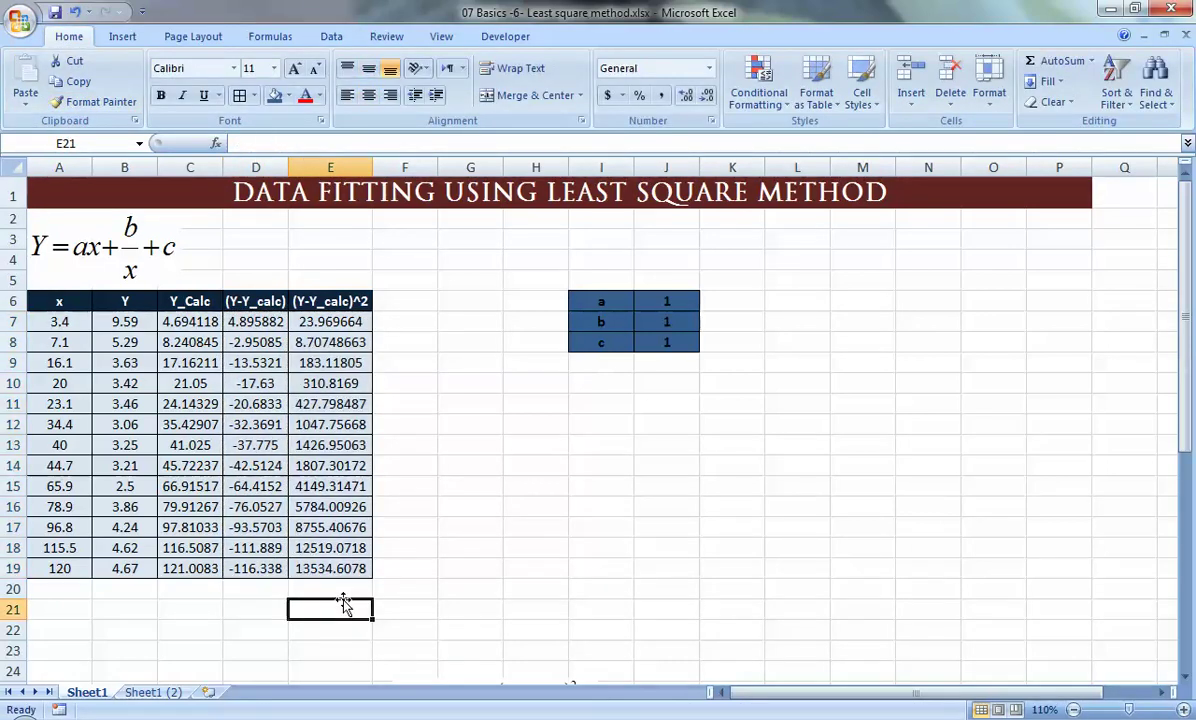
pyautogui.write('=sum')
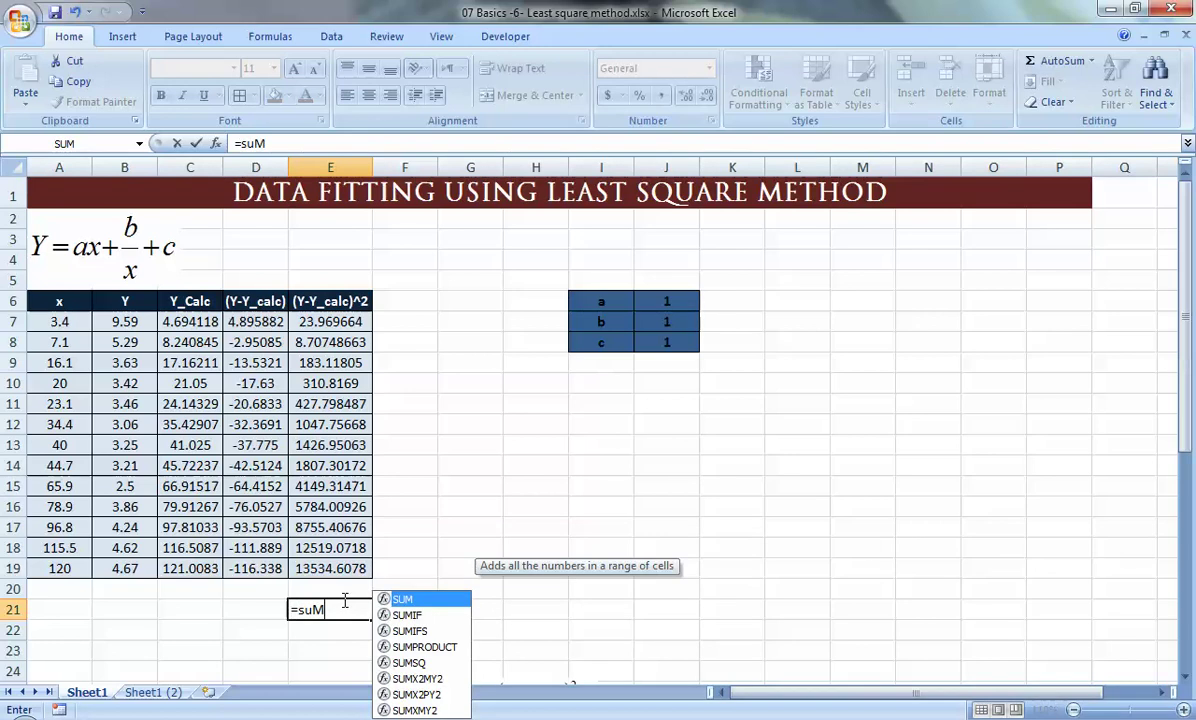
pyautogui.press('BackSpace')
pyautogui.write('m9')
pyautogui.press('BackSpace')
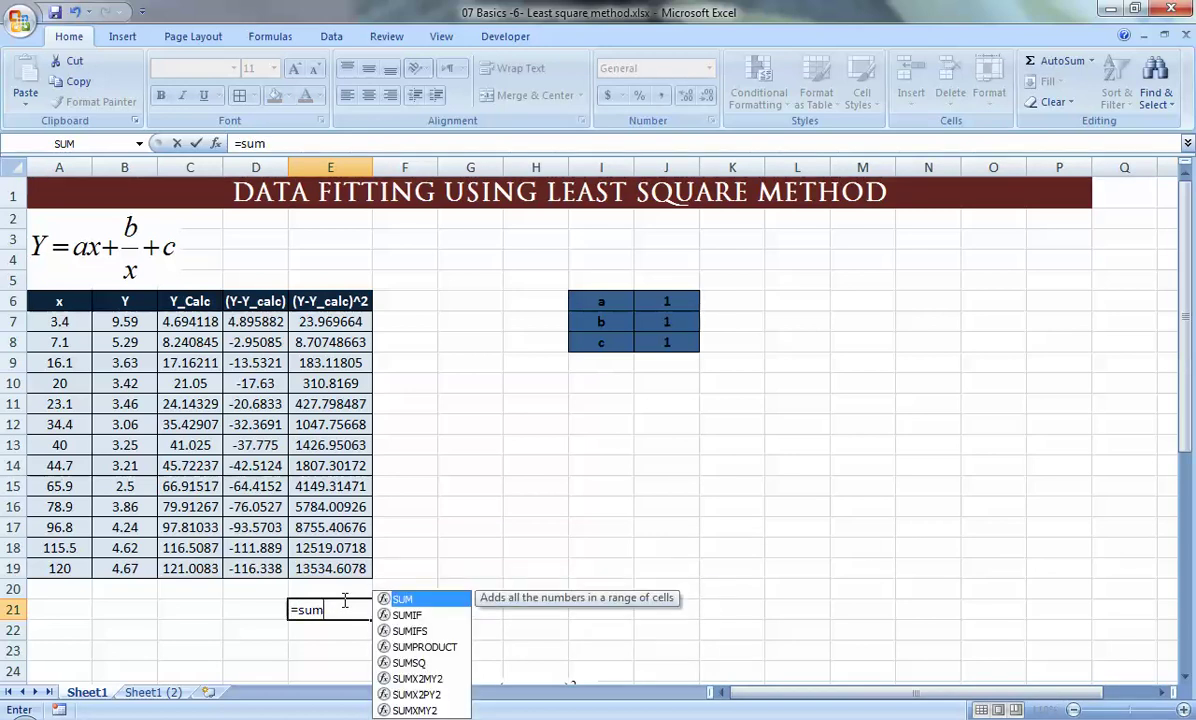
pyautogui.write('(')
pyautogui.press('Up')
pyautogui.press('Up')
pyautogui.hotkey('ctrl', 'shift', 'Up')
pyautogui.hotkey('shift', 'Down')
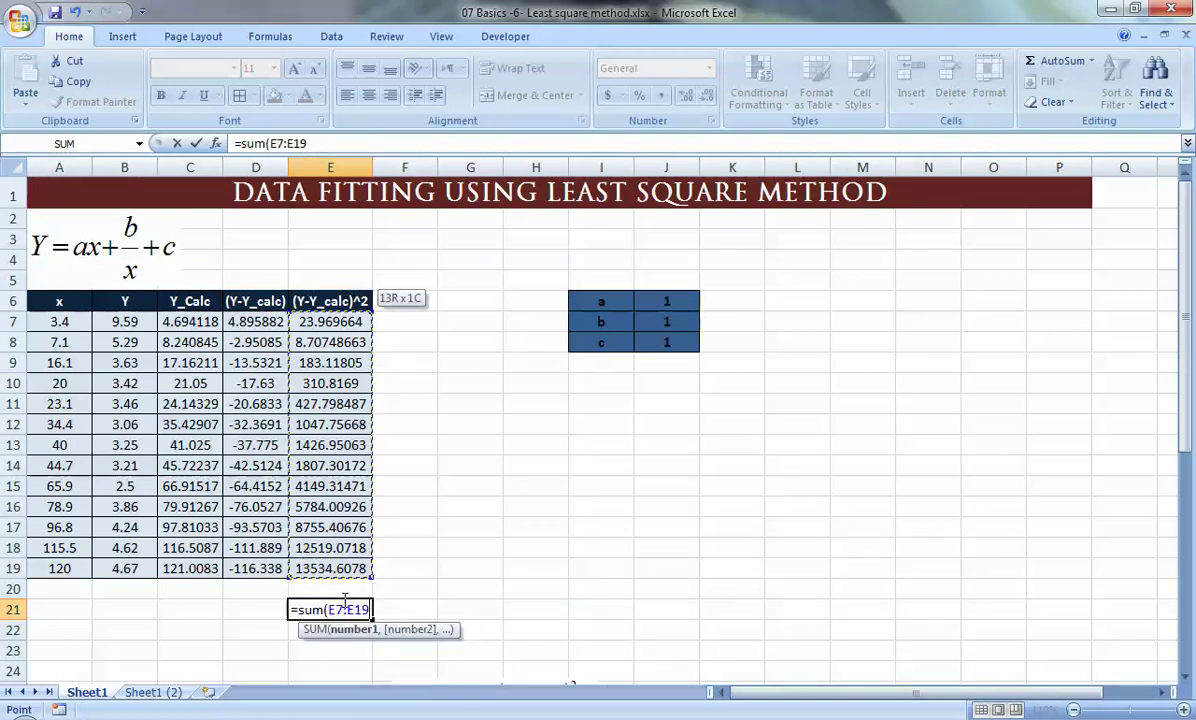
pyautogui.write(')')
pyautogui.hotkey('ctrl', 'Return')
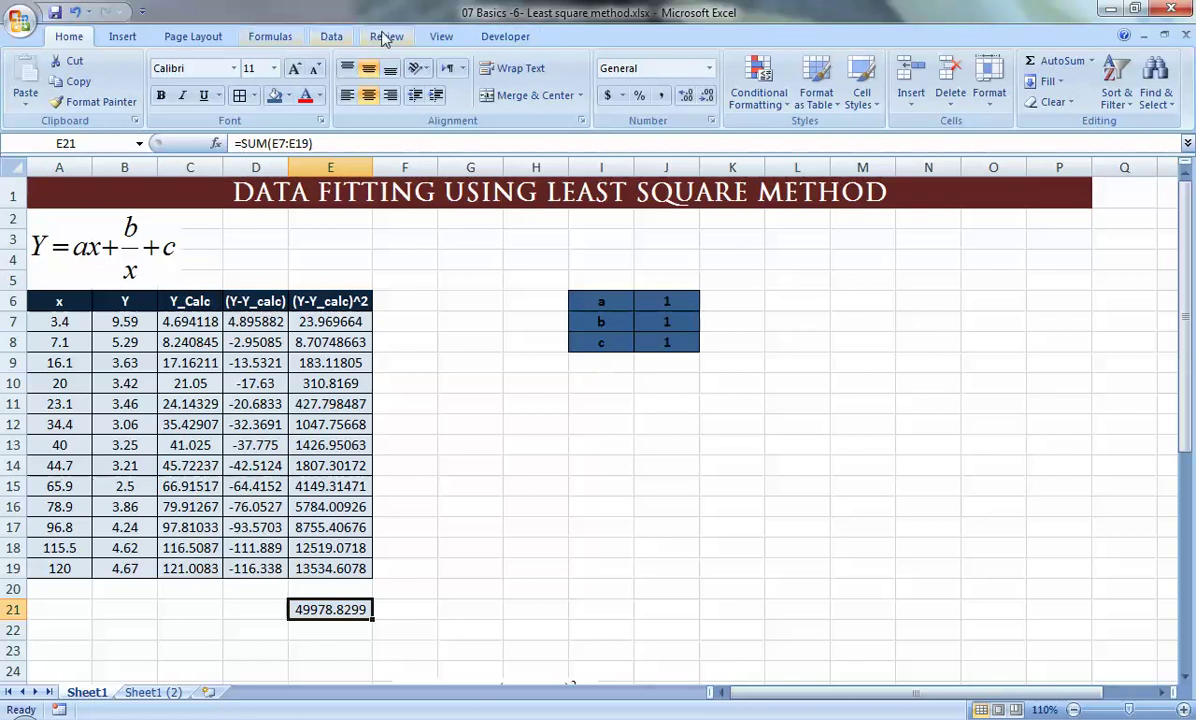
# - Run Solver on target cell E21 for a value of 0 by changing coefficients J6:J8, and keep the Solver solution
pyautogui.click(331, 36)
pyautogui.click(1135, 61)
pyautogui.moveTo(739, 395); pyautogui.dragTo(873, 383)
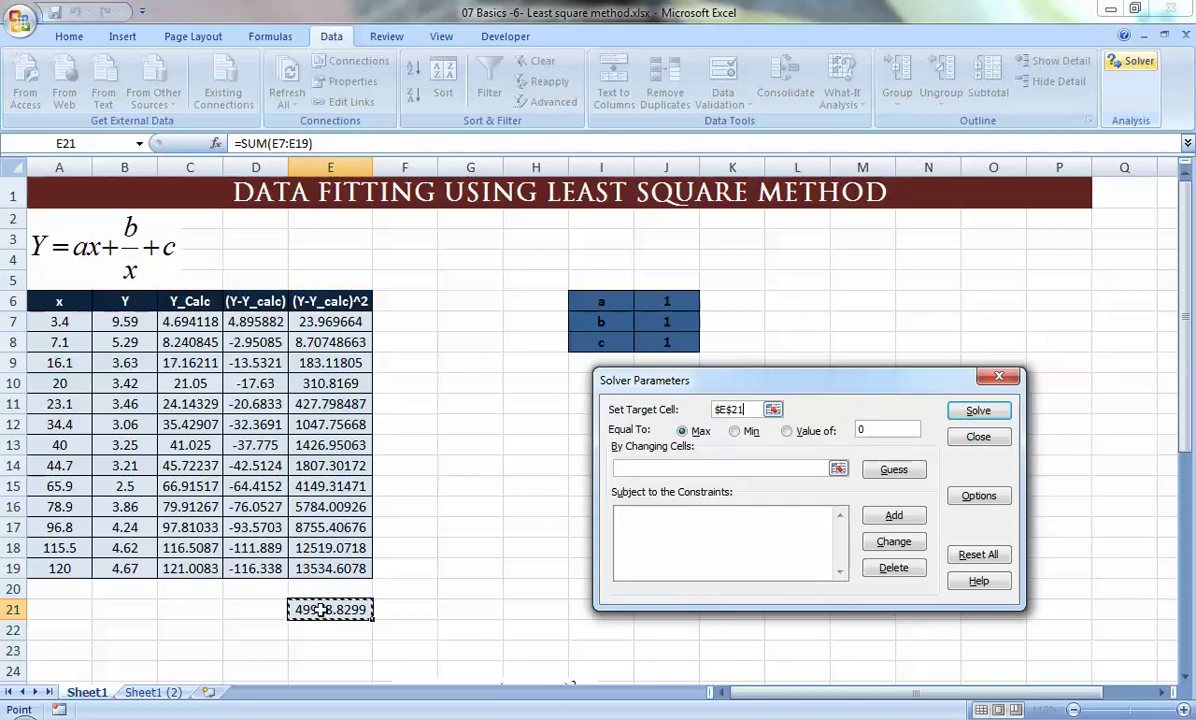
pyautogui.press('Tab')
pyautogui.click(787, 431)
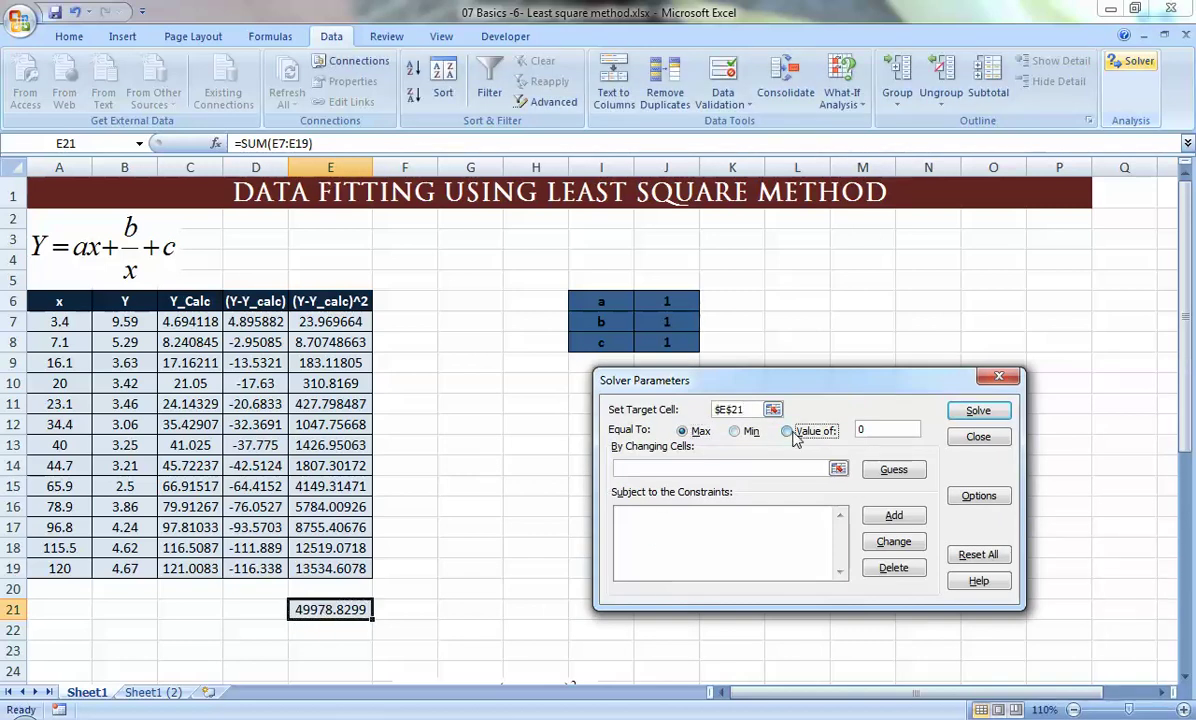
pyautogui.click(690, 468)
pyautogui.moveTo(663, 302); pyautogui.dragTo(666, 342)
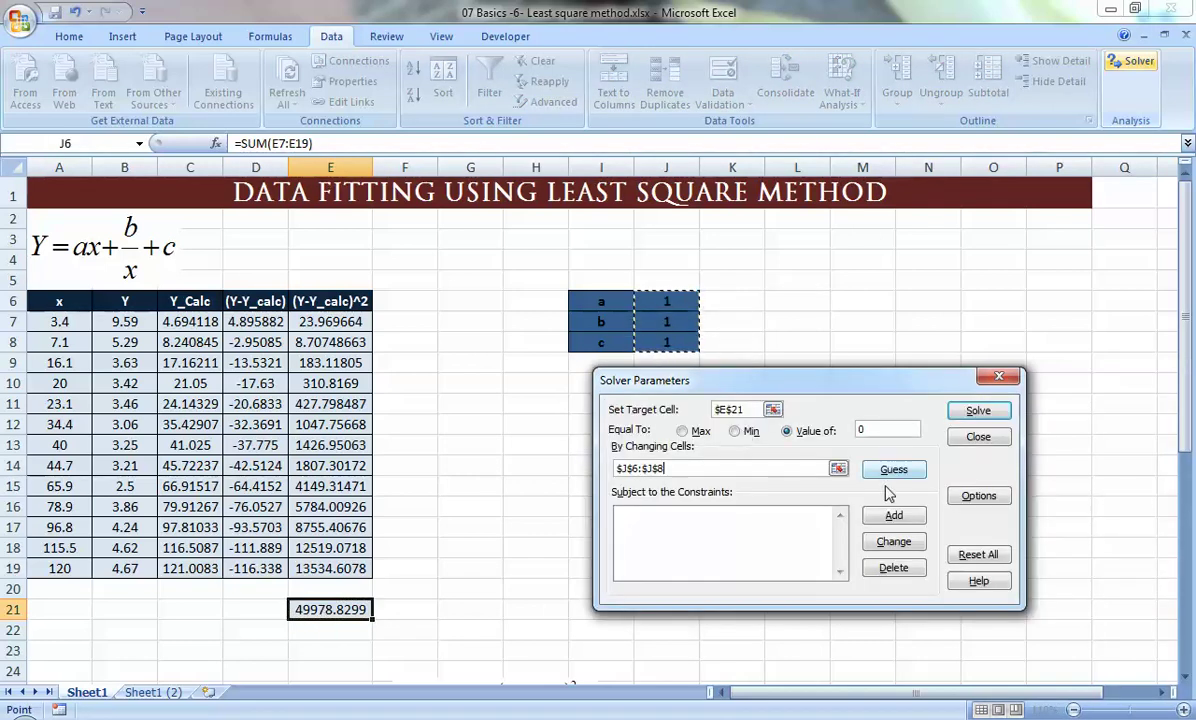
pyautogui.click(976, 412)
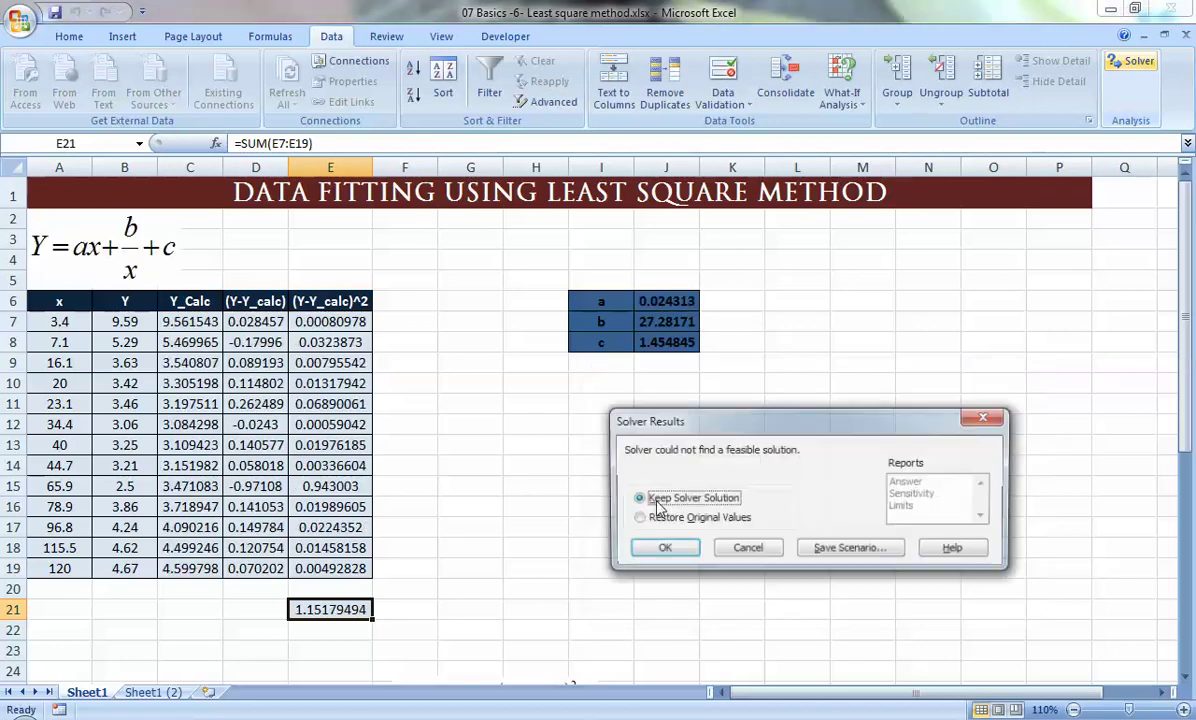
pyautogui.click(664, 551)
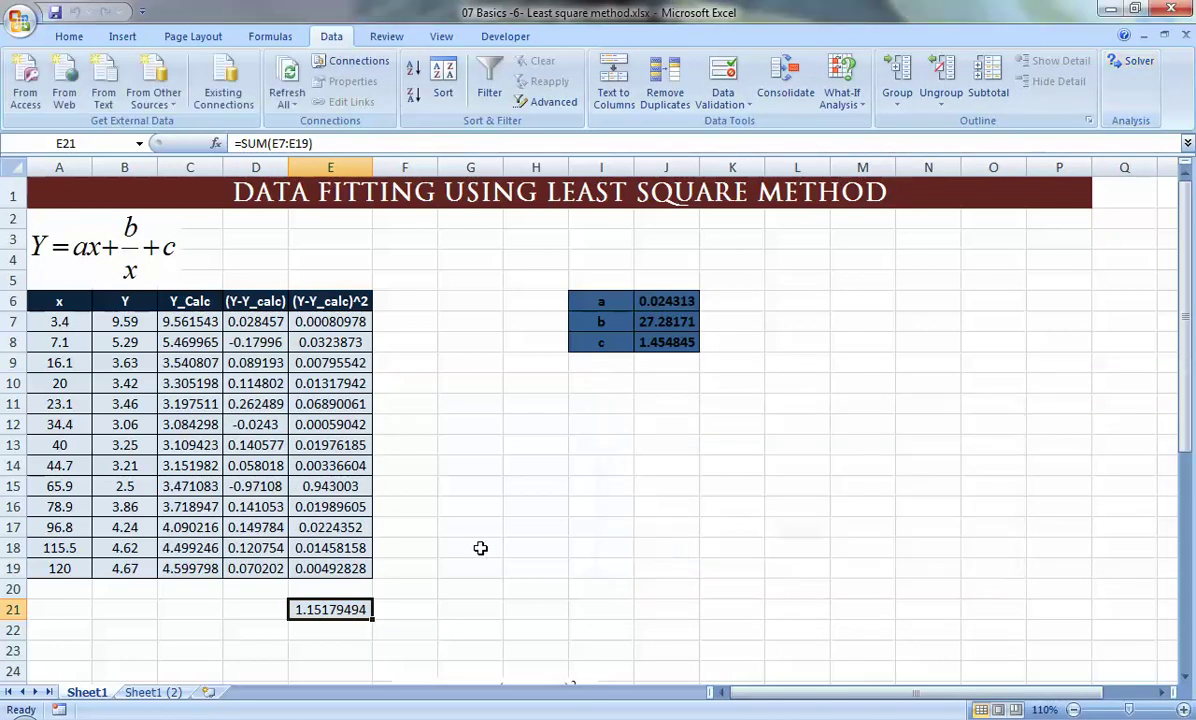